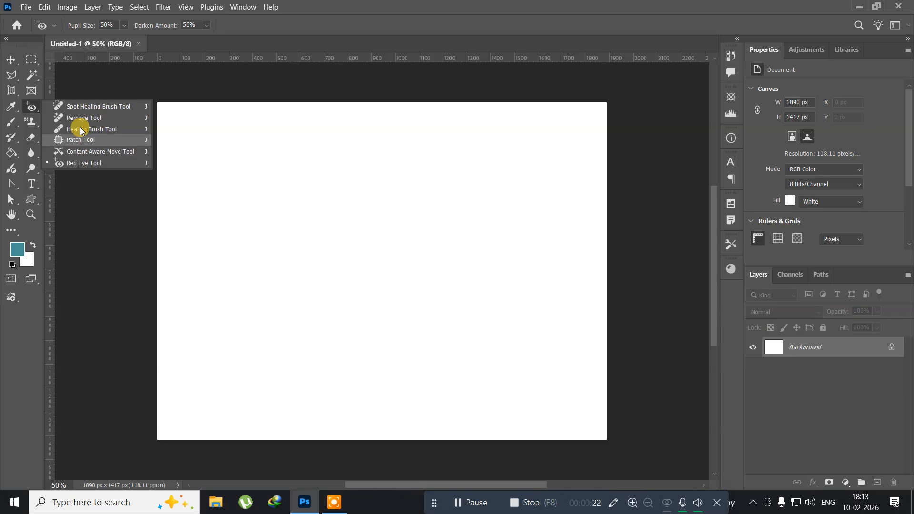
click(36, 106)
right_click(36, 106)
click(40, 109)
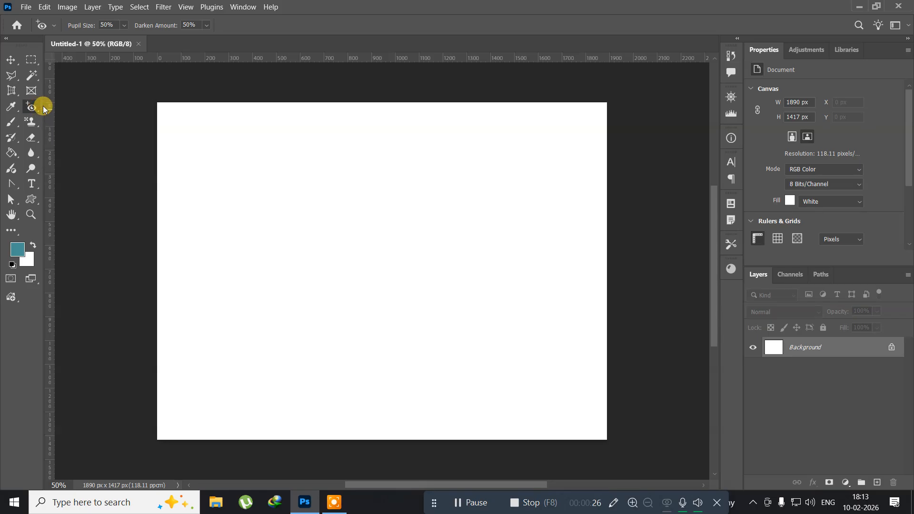
Select the Brush tool and paint a wavy stroke with the Soft Round brush across the canvas.
click(13, 123)
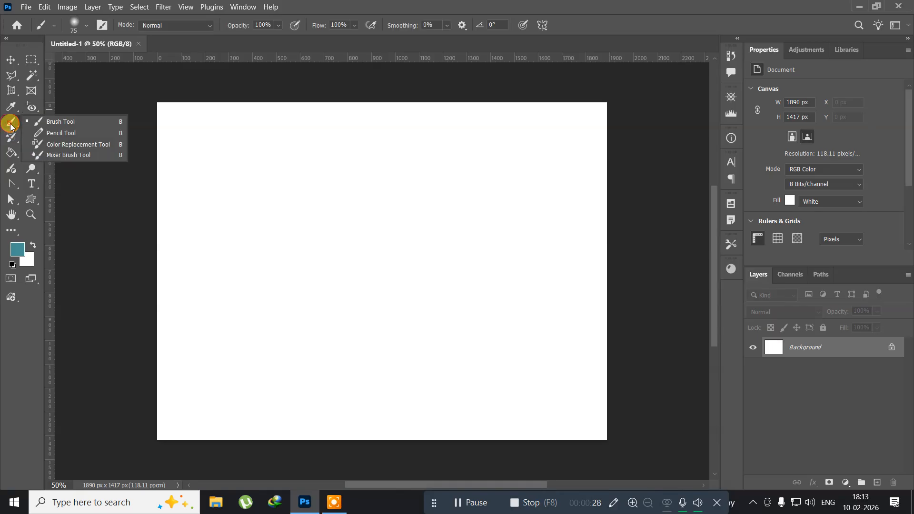
click(49, 123)
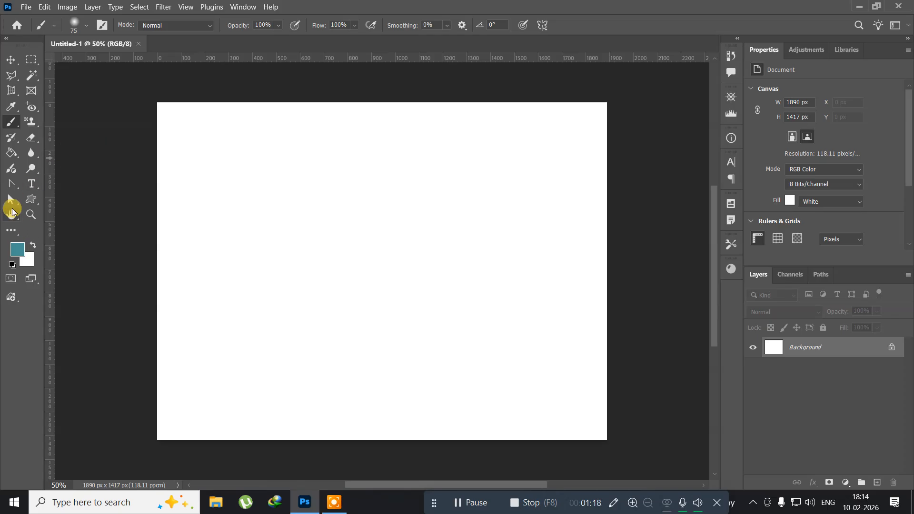
click(86, 26)
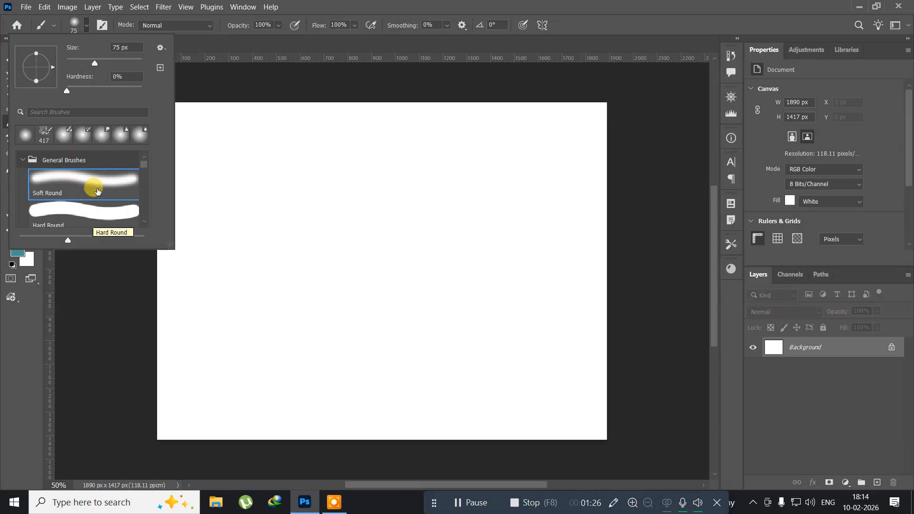
click(201, 316)
mouse_move(198, 325)
mouse_down()
mouse_move(200, 310)
mouse_move(257, 261)
mouse_up()
mouse_move(317, 269)
mouse_down()
mouse_move(354, 270)
mouse_move(437, 185)
mouse_up()
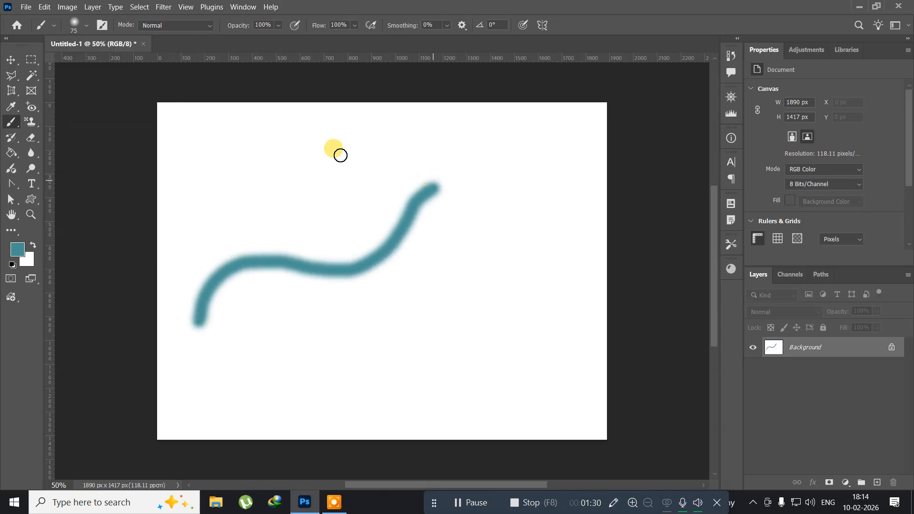
Paint a second wavy stroke with the Hard Round brush, then revert the document.
click(86, 26)
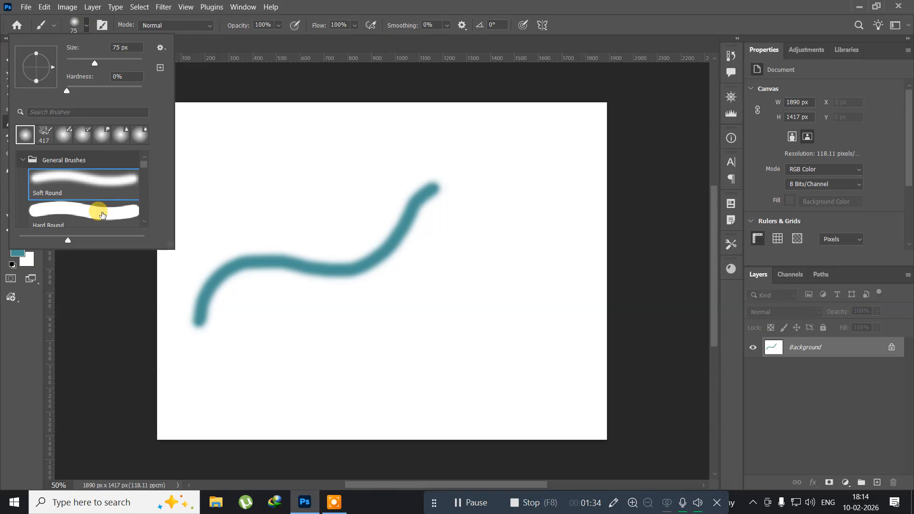
click(102, 214)
mouse_move(317, 372)
mouse_down()
mouse_move(313, 349)
mouse_move(327, 329)
mouse_move(408, 335)
mouse_move(456, 315)
mouse_move(482, 246)
mouse_move(522, 226)
mouse_up()
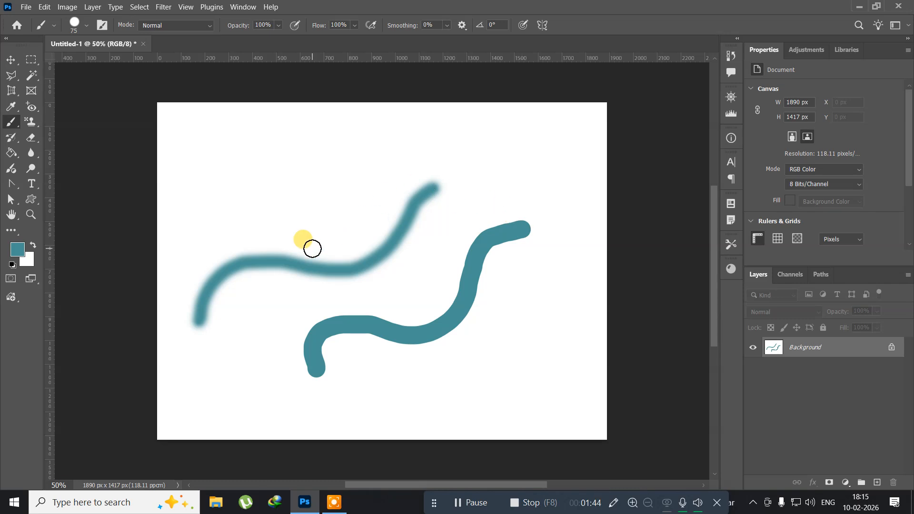
key(F12)
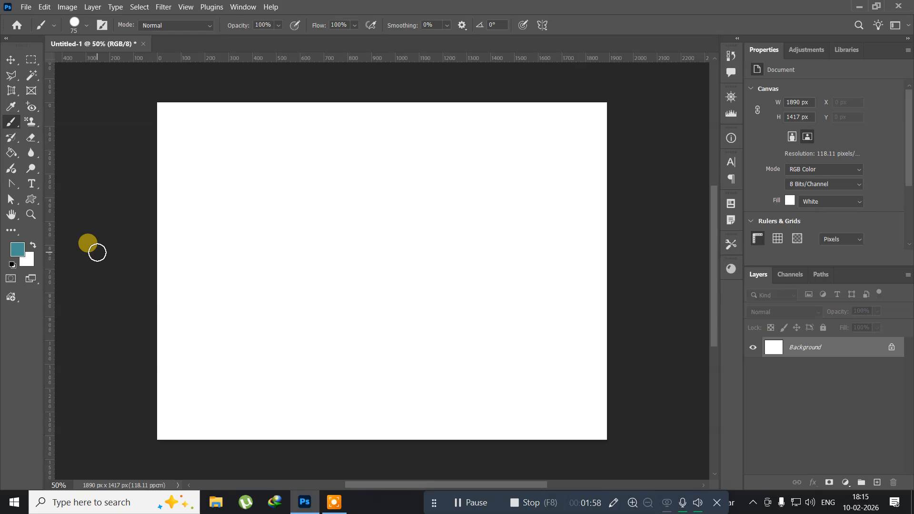
Reset the default colors and fill the background with black.
key(d)
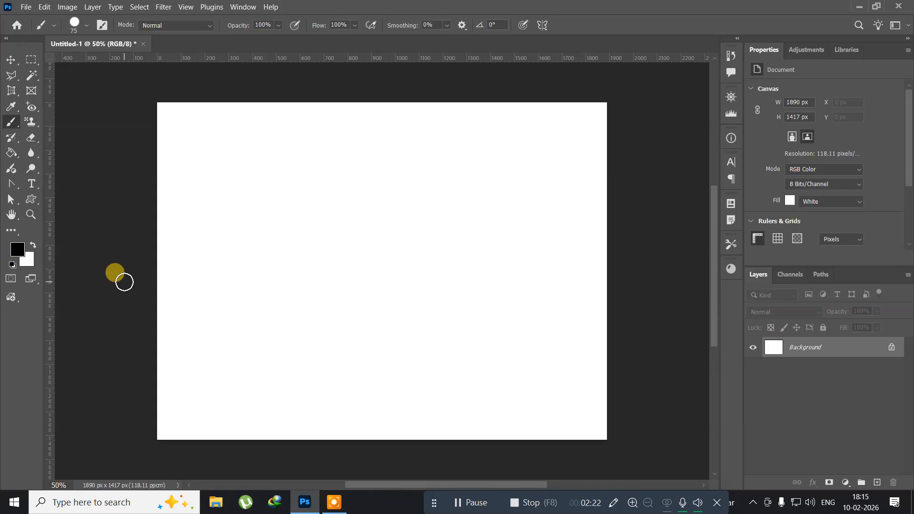
key(alt+BackSpace)
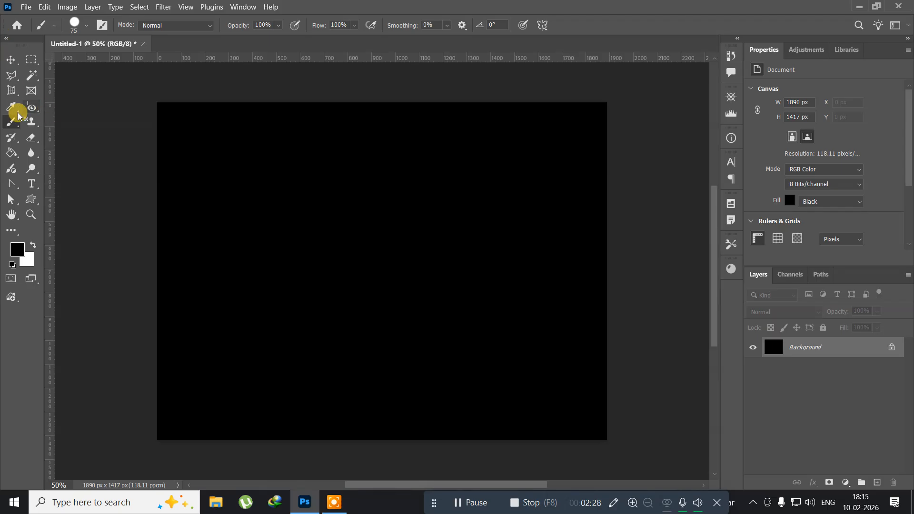
Draw a circular elliptical marquee selection about 395 px wide near the canvas's upper left.
click(32, 60)
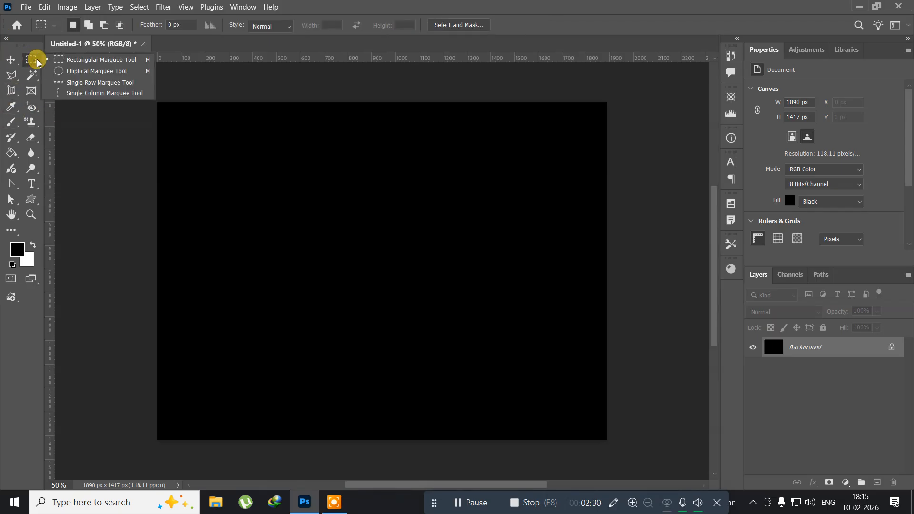
click(81, 71)
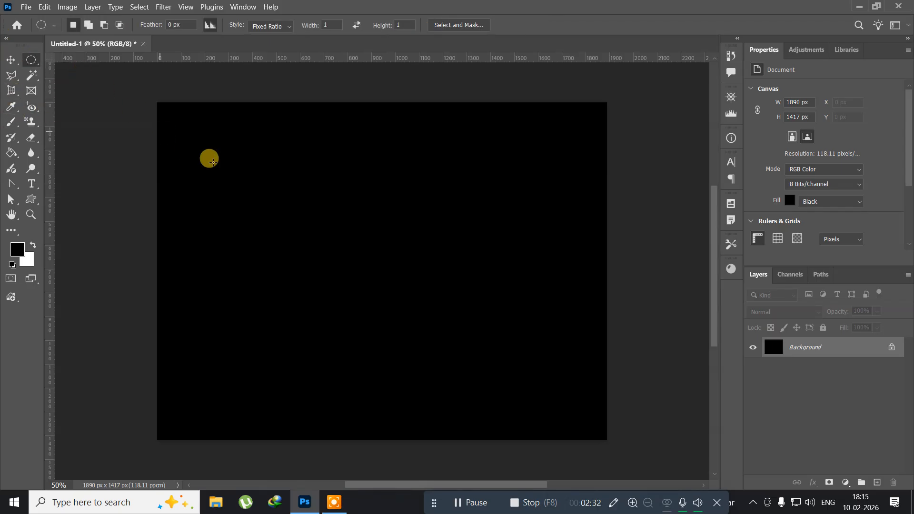
drag(196, 143, 297, 237)
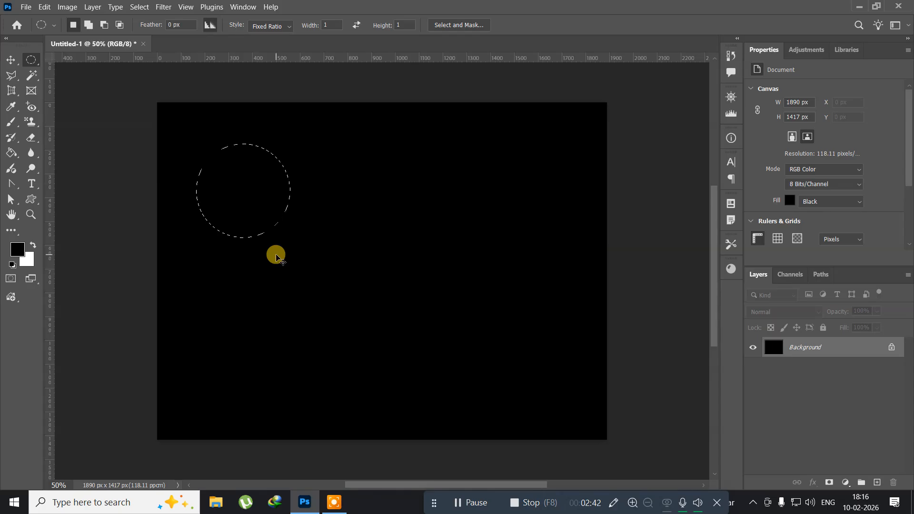
Create a new layer, fill the circular selection with white, and deselect.
key(ctrl+shift+n)
key(Return)
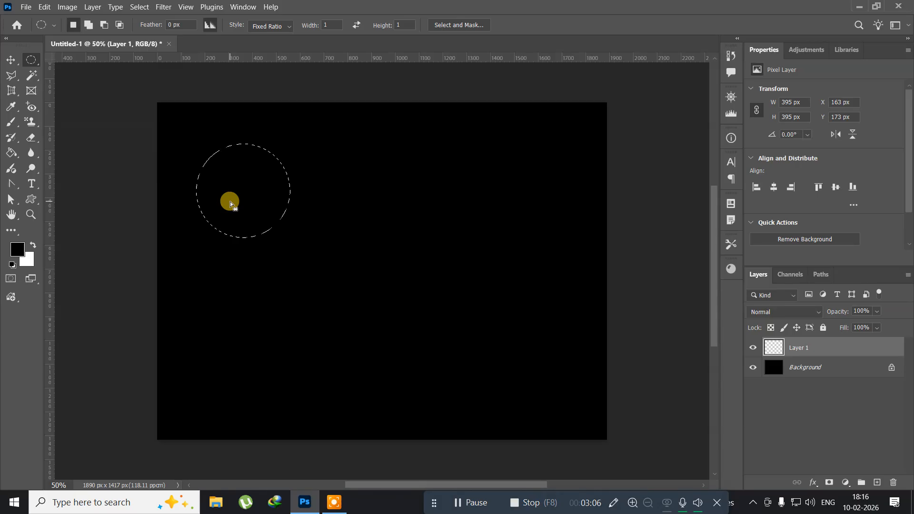
key(ctrl+BackSpace)
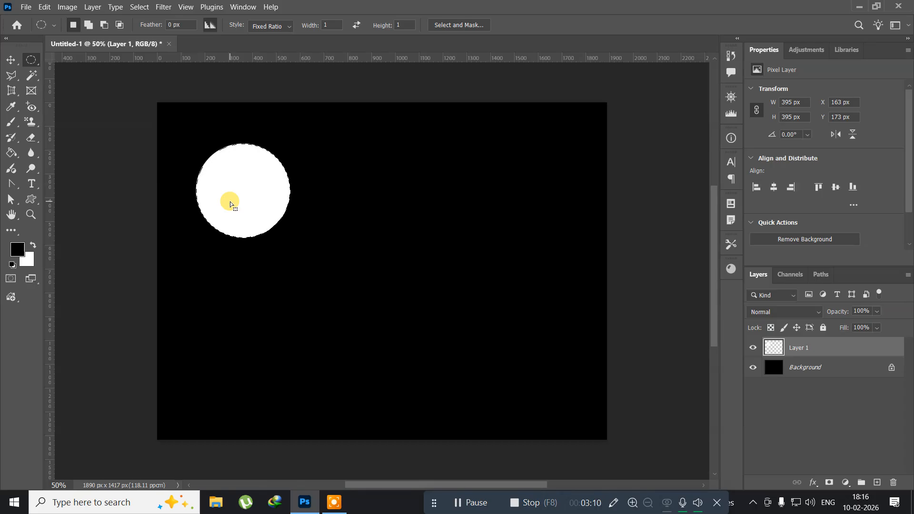
click(212, 238)
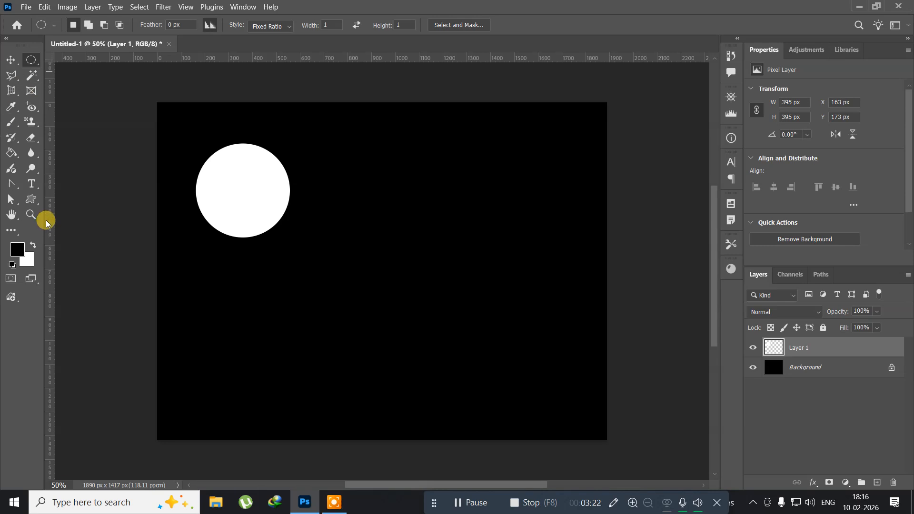
Paint a soft white glow around the circle using a 500 px Soft Round brush.
click(10, 125)
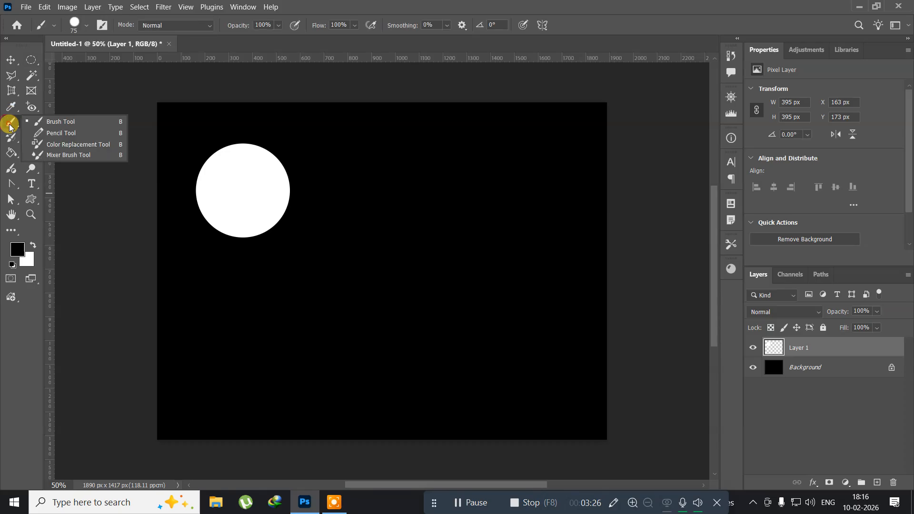
click(84, 122)
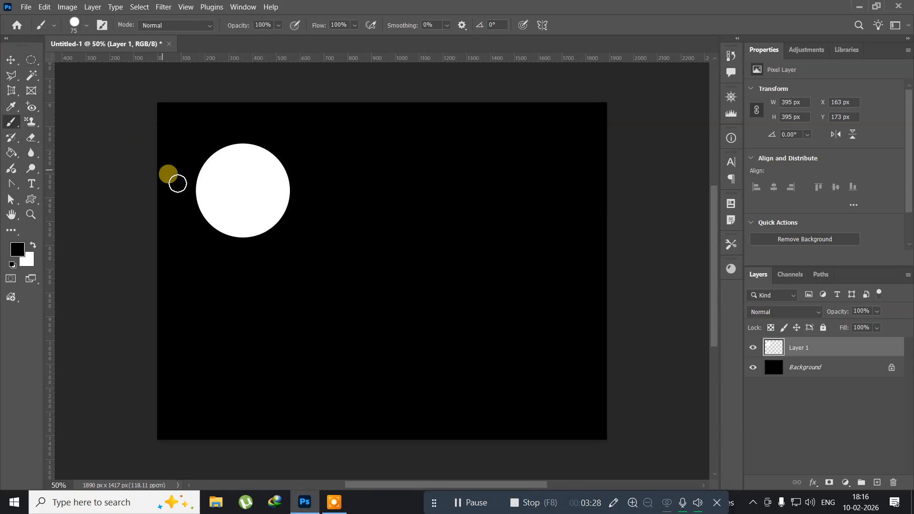
click(82, 22)
click(47, 172)
click(307, 4)
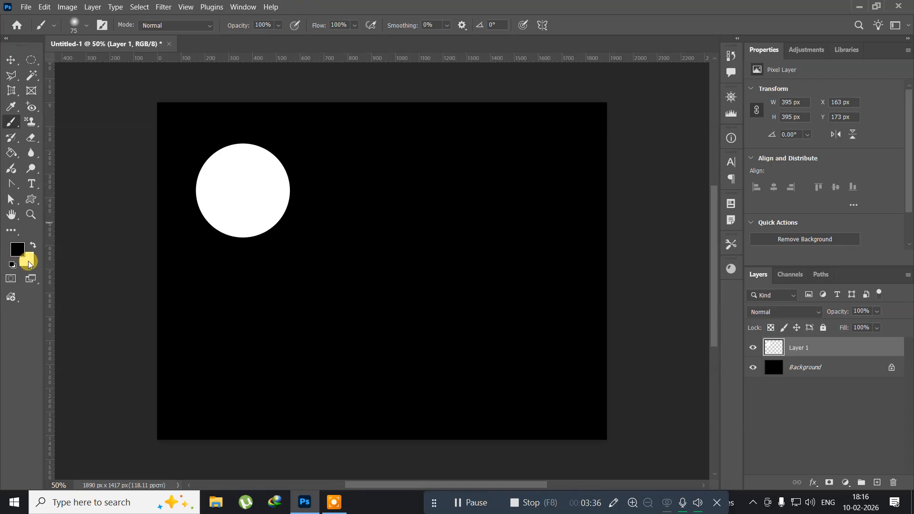
key(x)
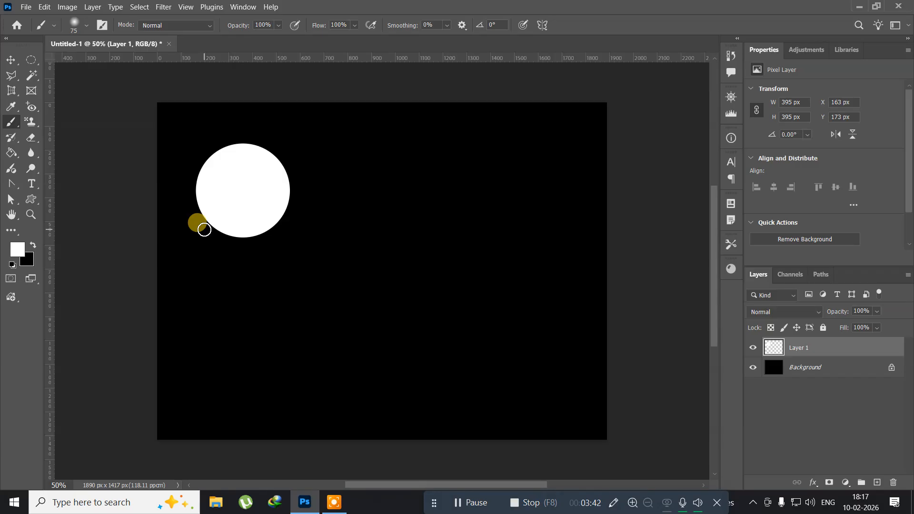
key(bracketright)
key(bracketright)
key(bracketright)
key(bracketright)
key(bracketright)
key(bracketright)
key(bracketright)
key(bracketright)
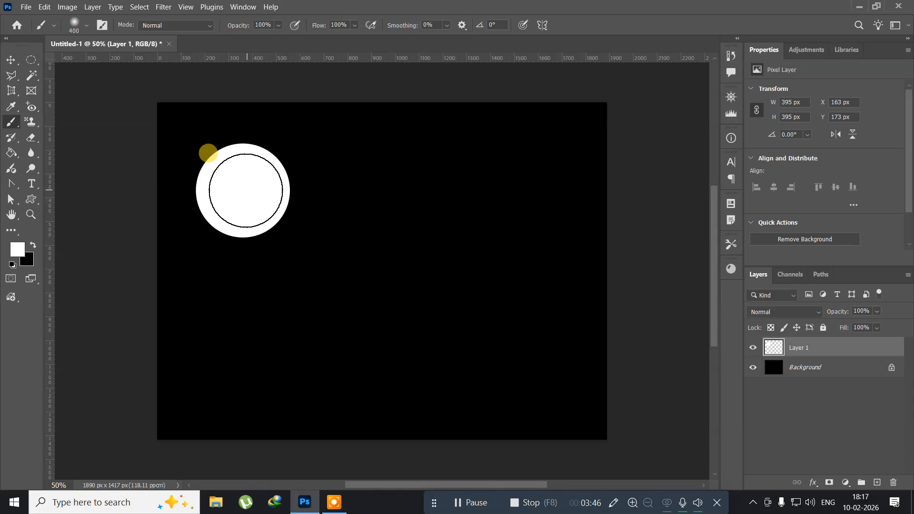
key(bracketright)
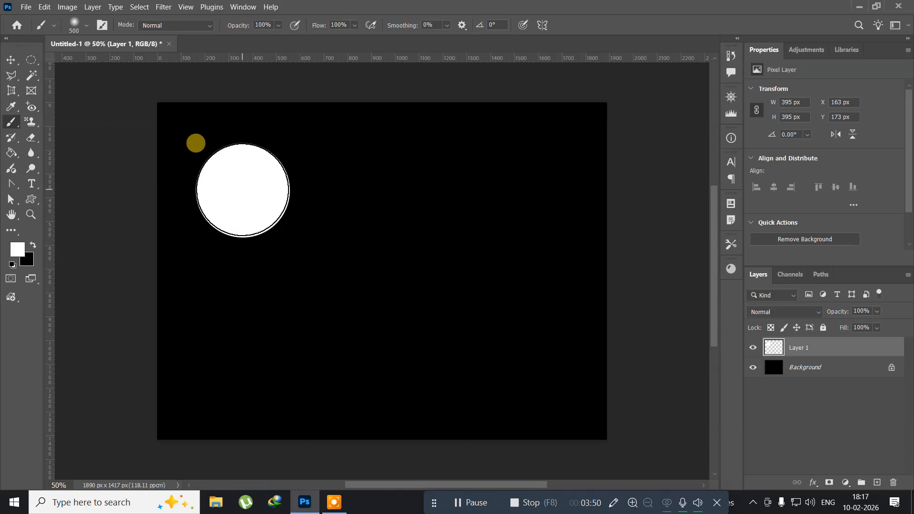
click(243, 190)
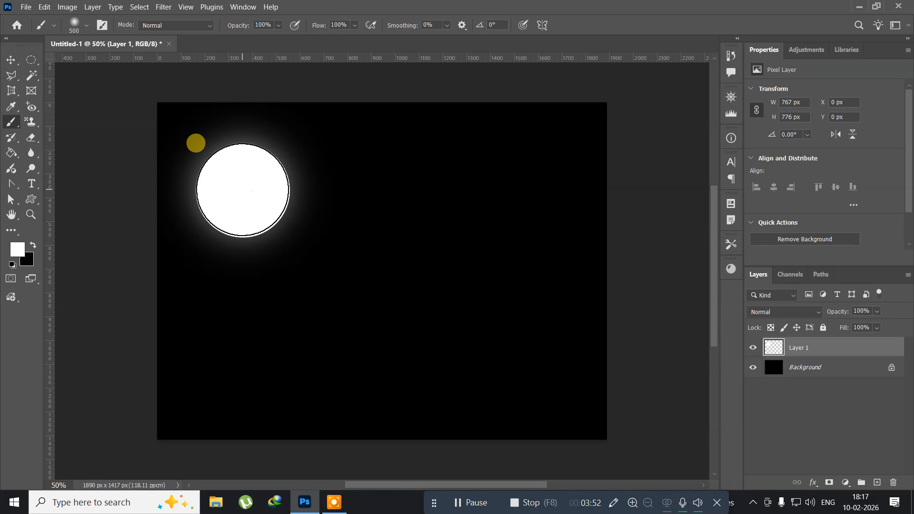
click(243, 190)
click(242, 190)
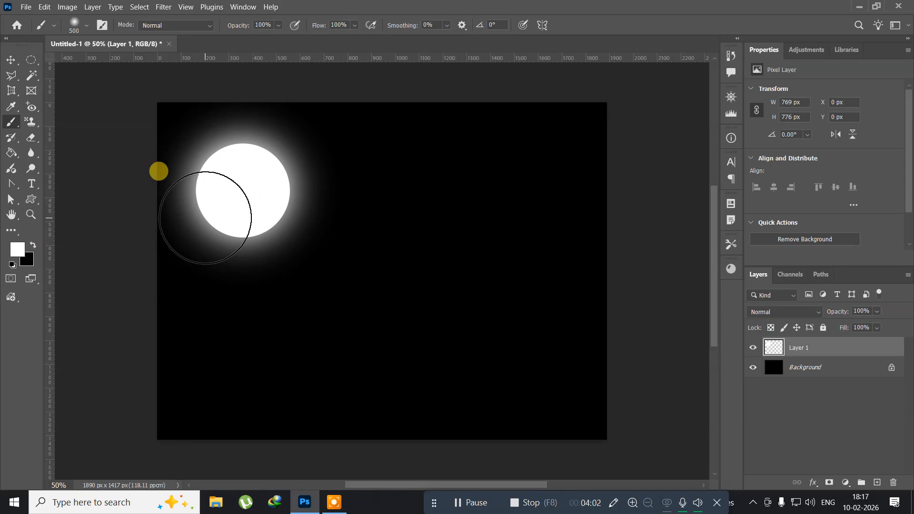
Set the foreground color to a light gray and dab a 250 px soft crater on the moon's left side.
key(bracketleft)
key(bracketleft)
key(bracketleft)
key(bracketleft)
key(bracketleft)
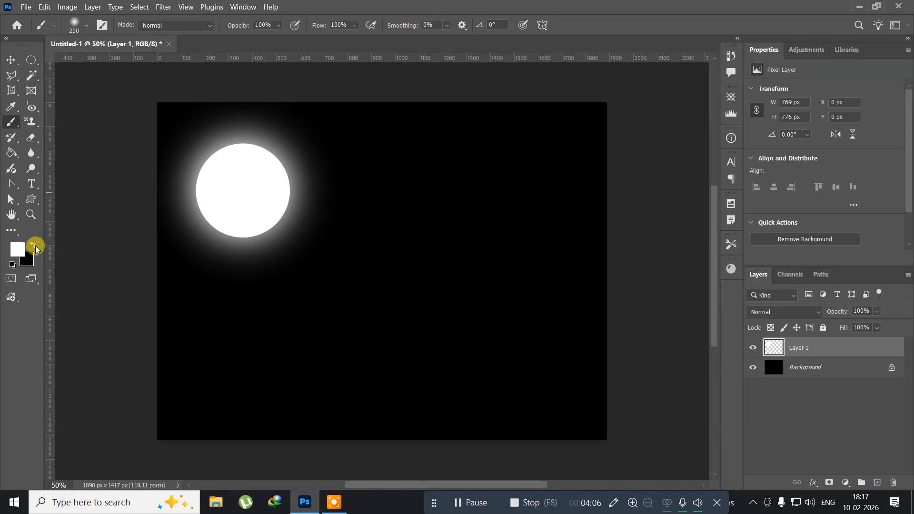
click(15, 247)
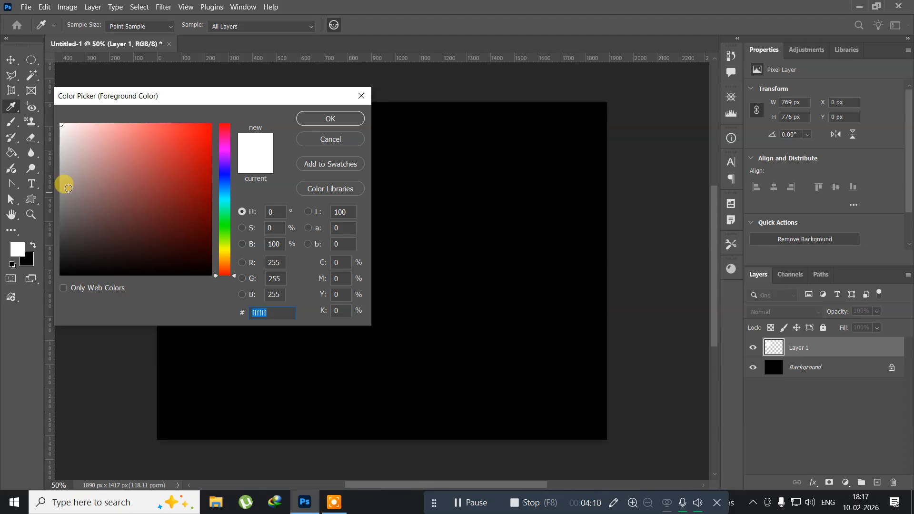
click(66, 188)
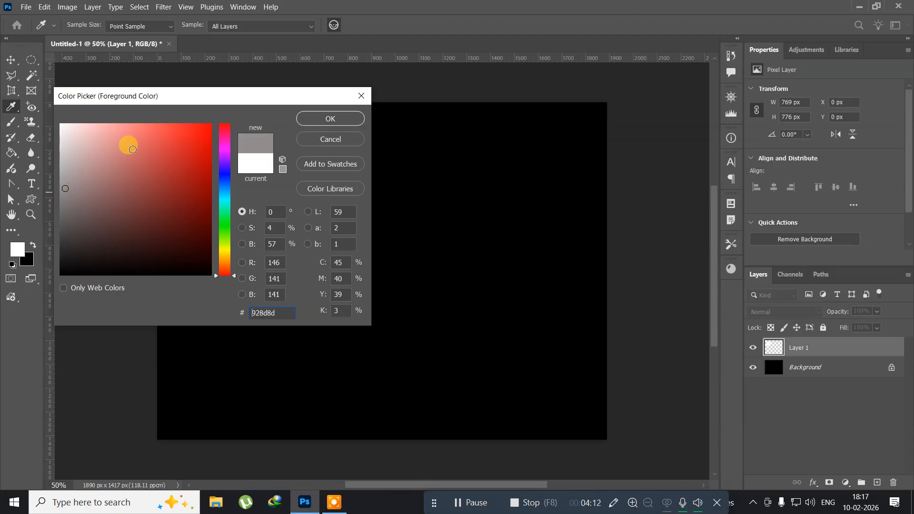
click(67, 158)
click(305, 119)
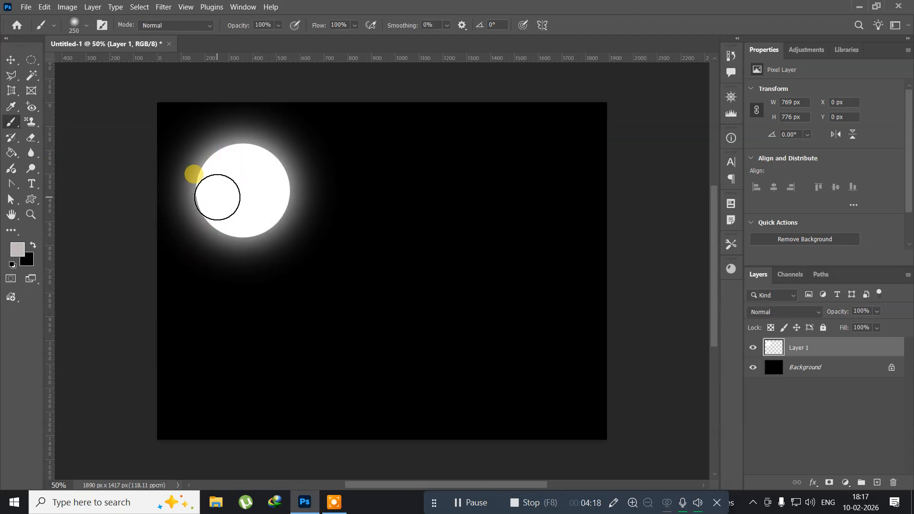
click(218, 195)
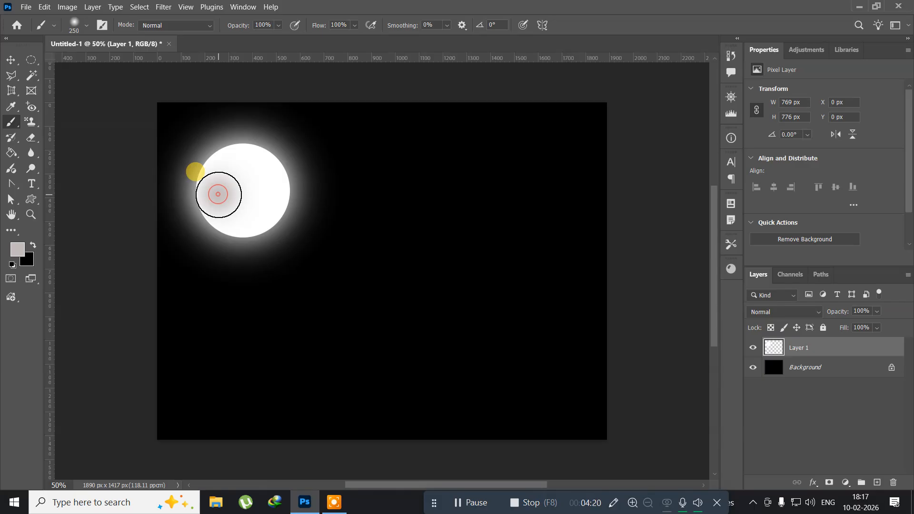
Dab several smaller gray craters across the moon, shrinking the brush from 150 px down to 35 px.
key(bracketleft)
key(bracketleft)
click(270, 205)
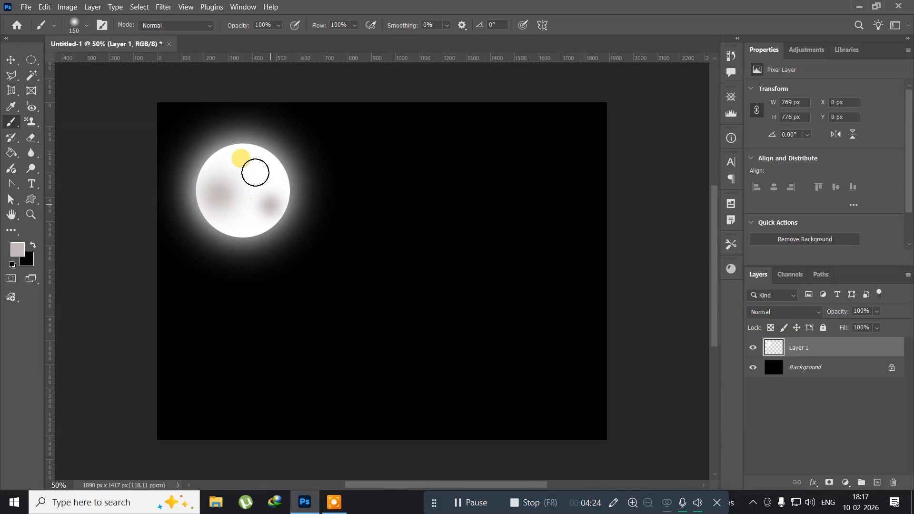
key(bracketleft)
key(bracketleft)
click(251, 156)
key(bracketleft)
key(bracketleft)
key(bracketleft)
click(240, 225)
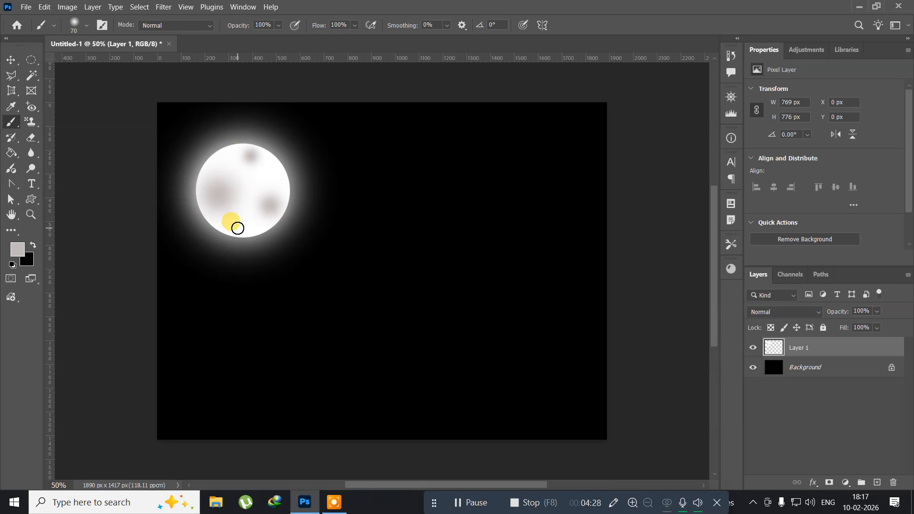
click(237, 229)
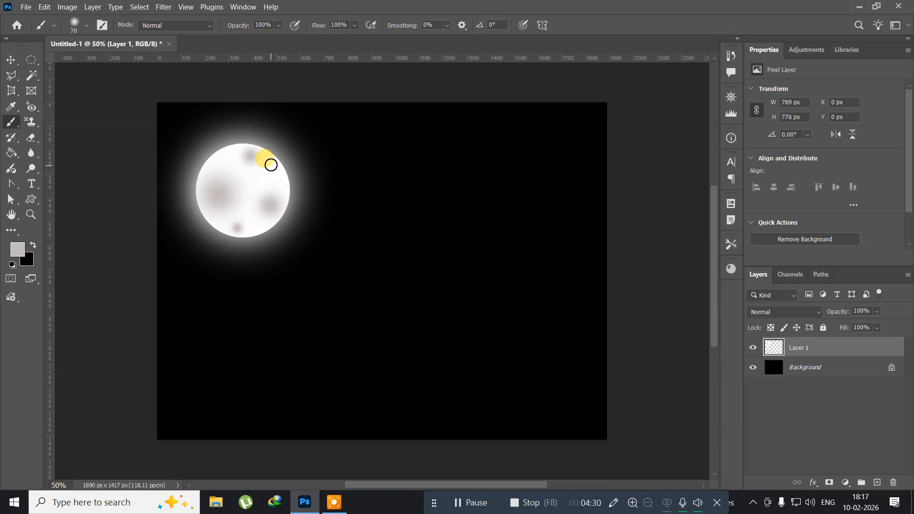
key(bracketleft)
key(bracketleft)
key(bracketleft)
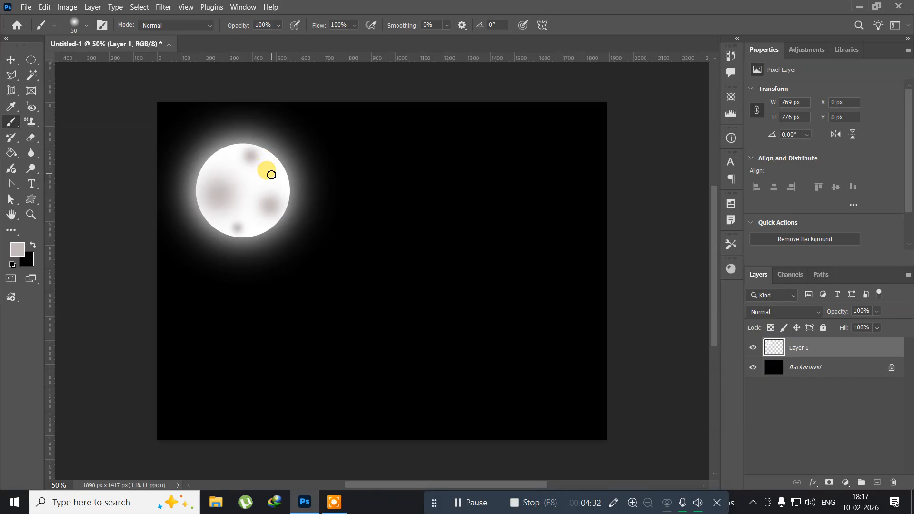
click(273, 176)
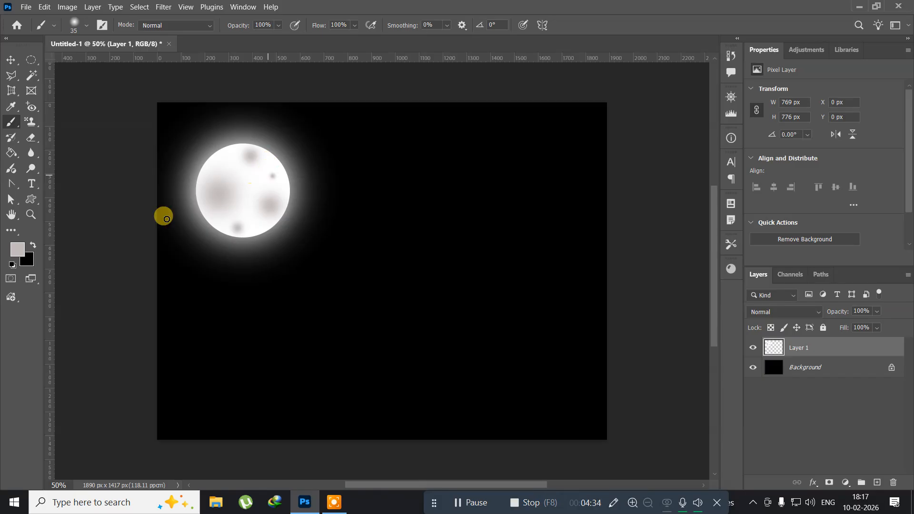
Delete the moon layer and refill the background with white after resetting the default colors.
click(10, 59)
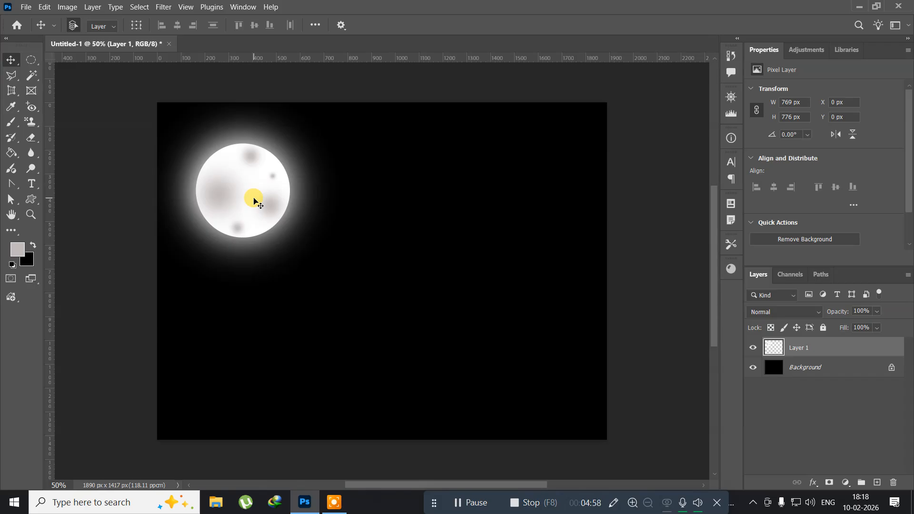
key(Delete)
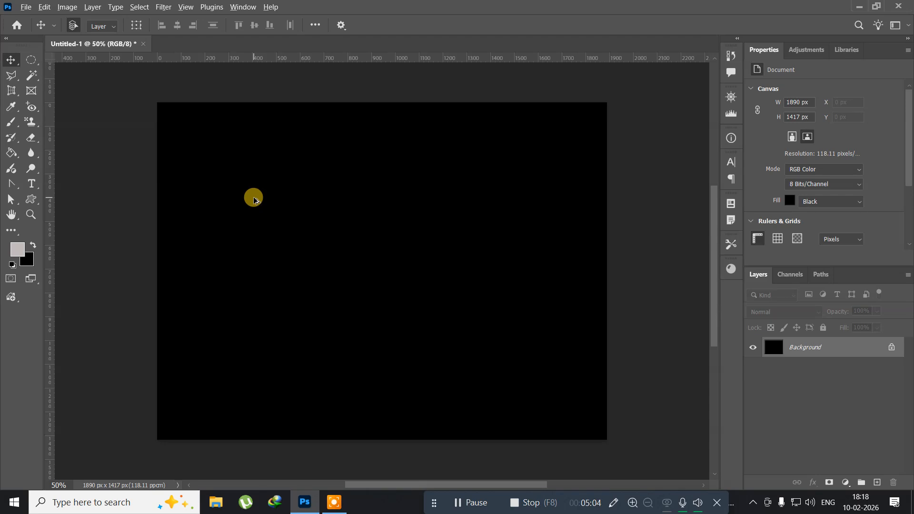
key(alt+BackSpace)
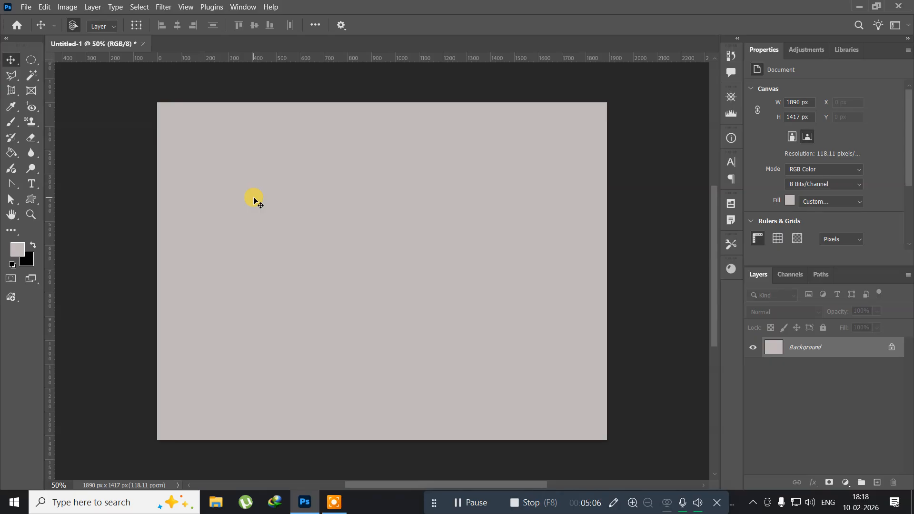
key(d)
key(ctrl+BackSpace)
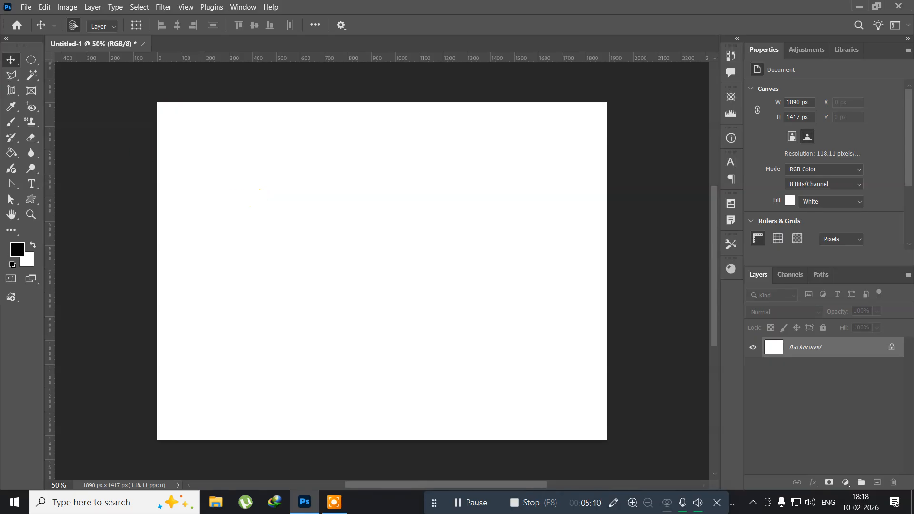
Draw a circular selection about 841 px wide on the white canvas and create a new layer.
click(29, 63)
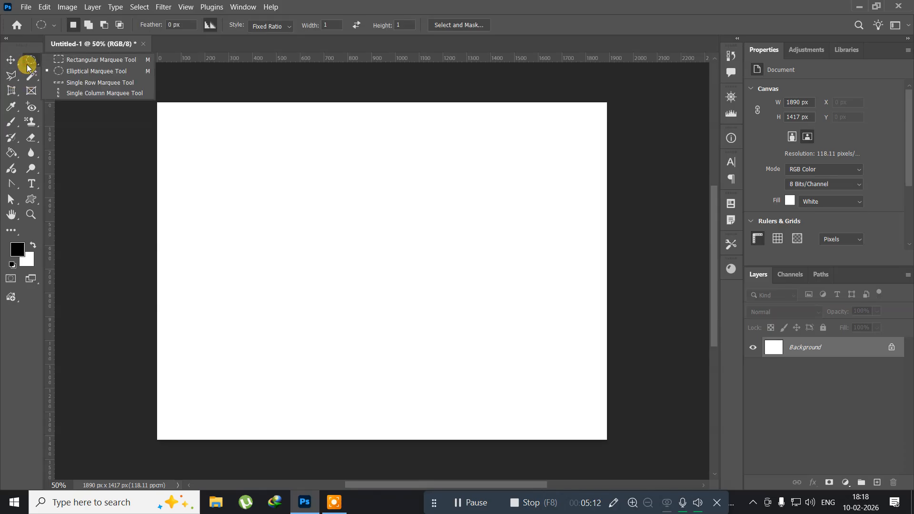
click(86, 72)
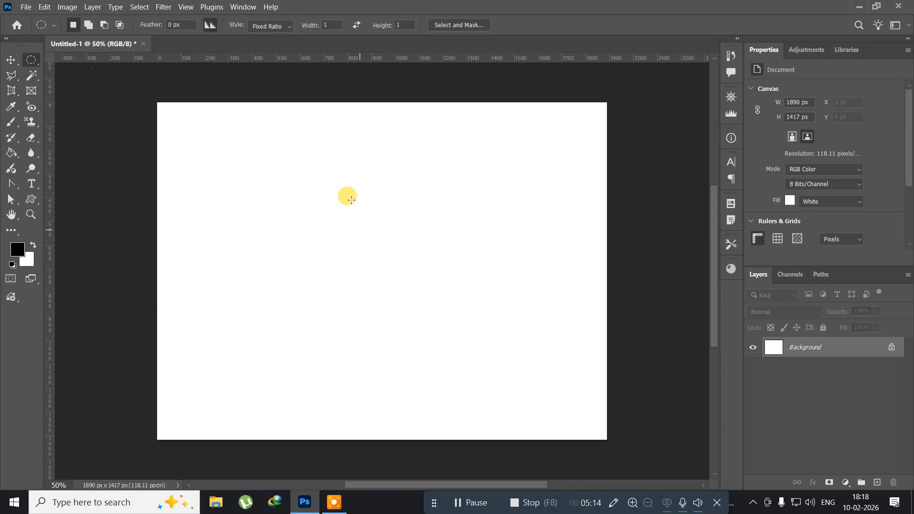
drag(224, 149, 448, 349)
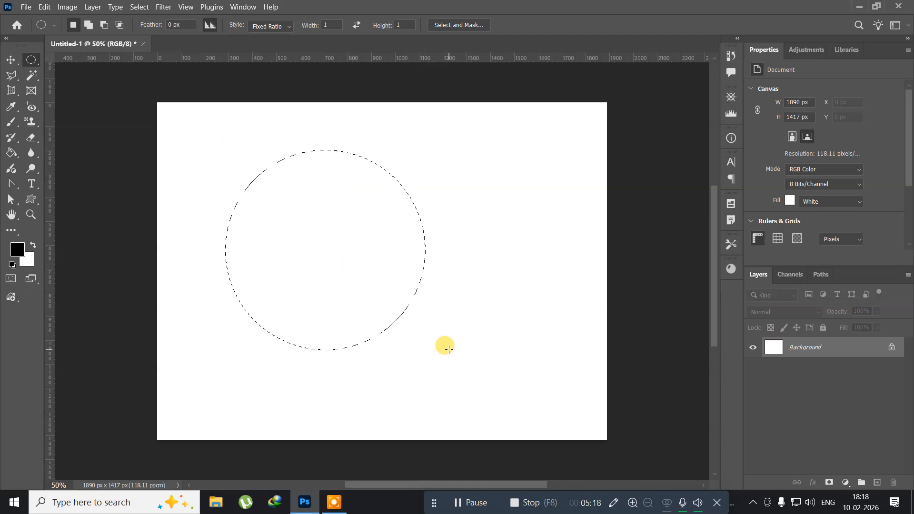
key(ctrl+shift+n)
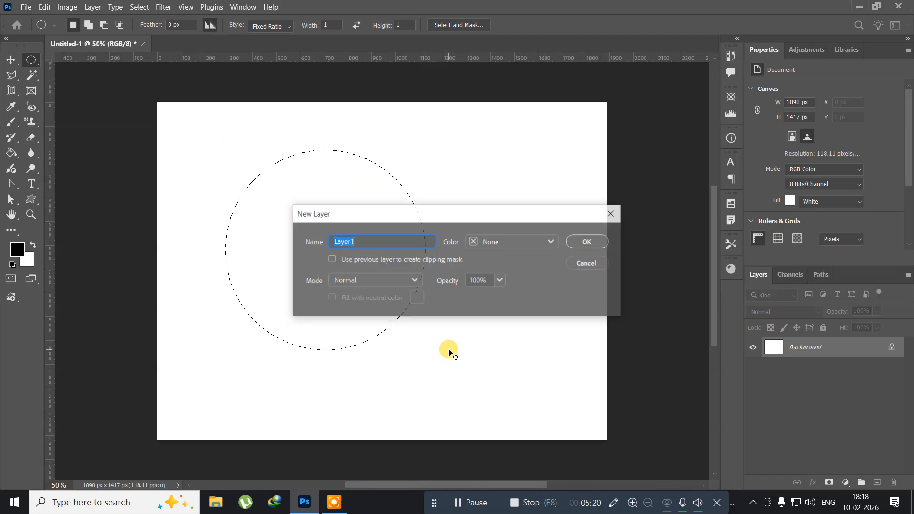
key(Return)
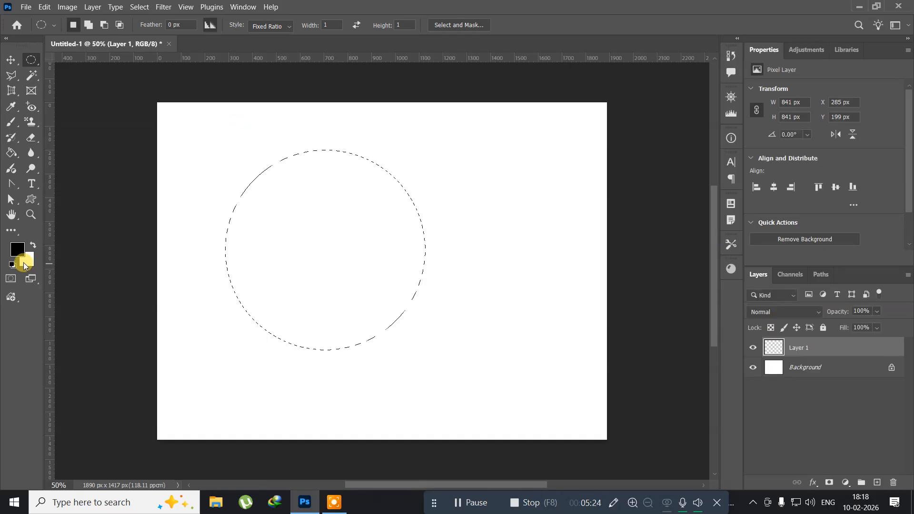
Set the foreground color to dark red 5c0707 and fill the circular selection with it.
click(19, 250)
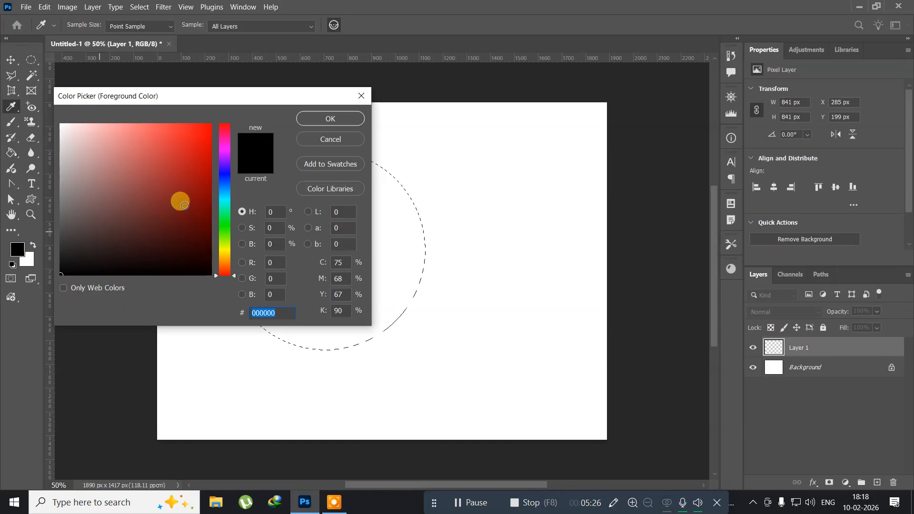
click(200, 221)
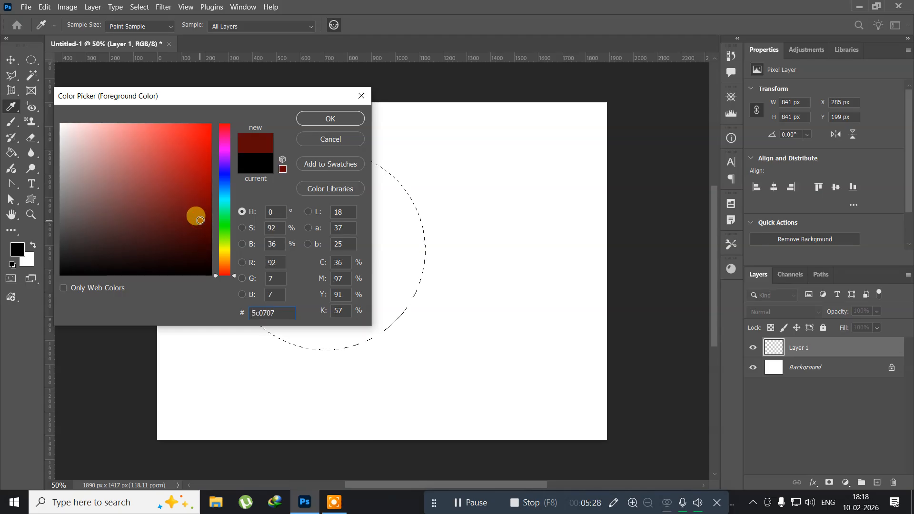
click(331, 119)
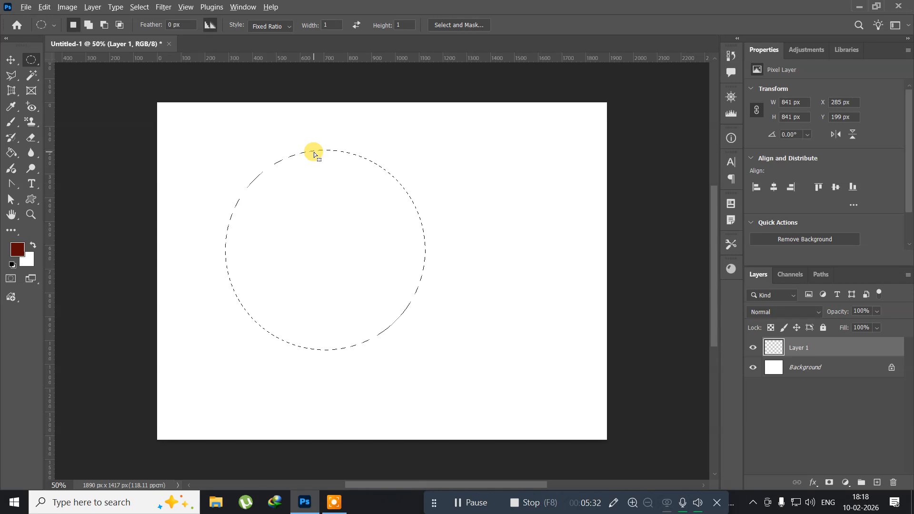
key(alt+BackSpace)
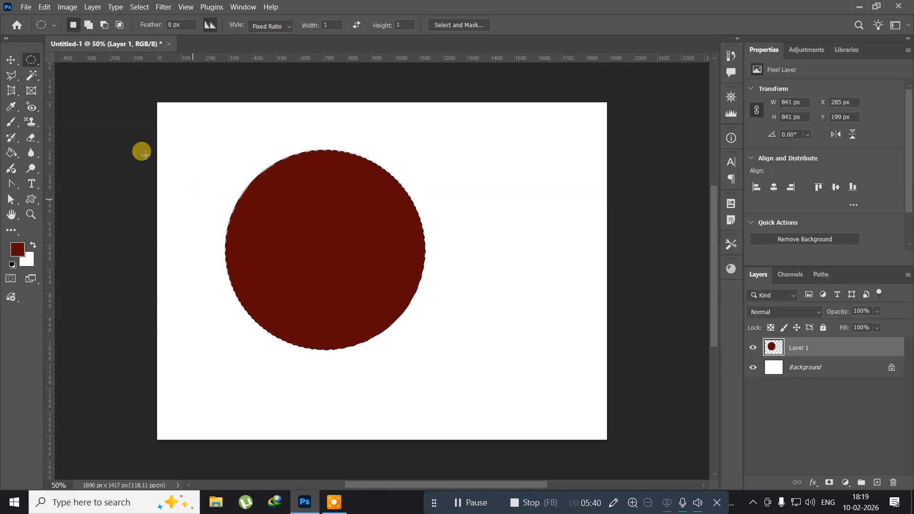
Set the foreground to light red be5d5d and paint a soft band across the circle's middle with a 500 px brush.
click(16, 249)
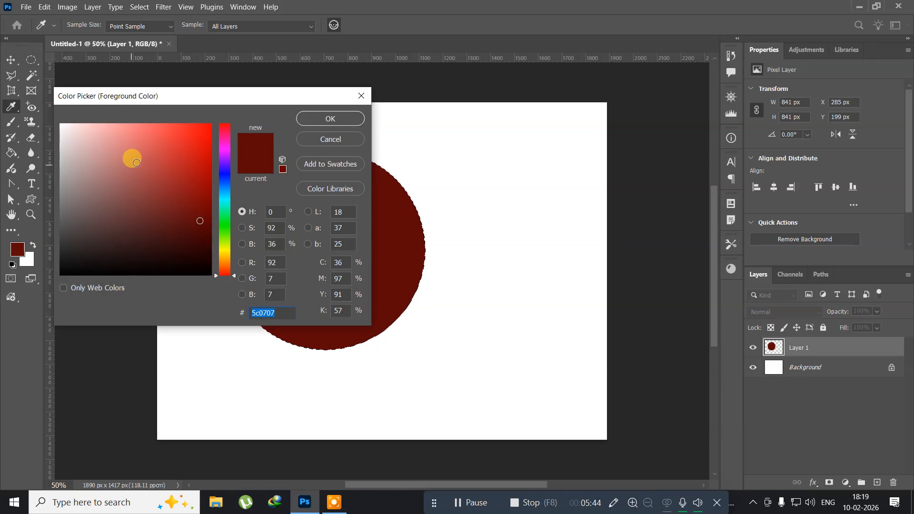
click(137, 163)
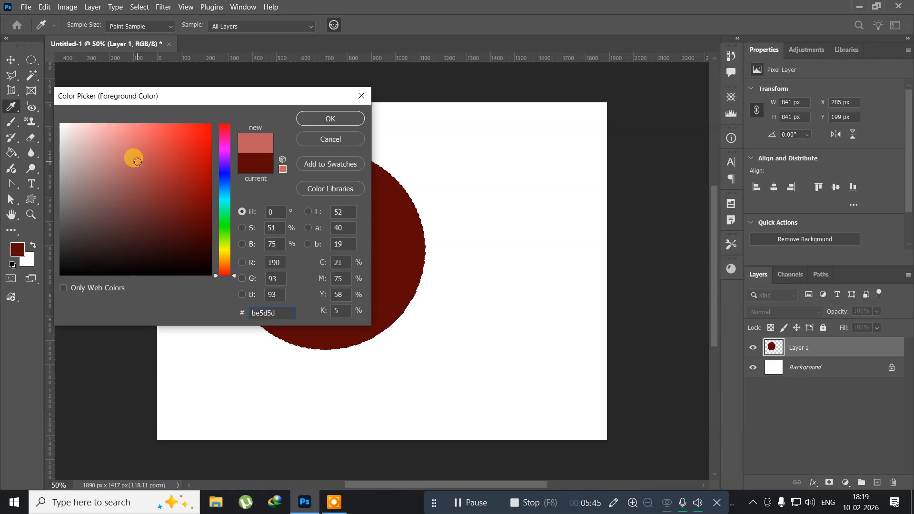
click(320, 120)
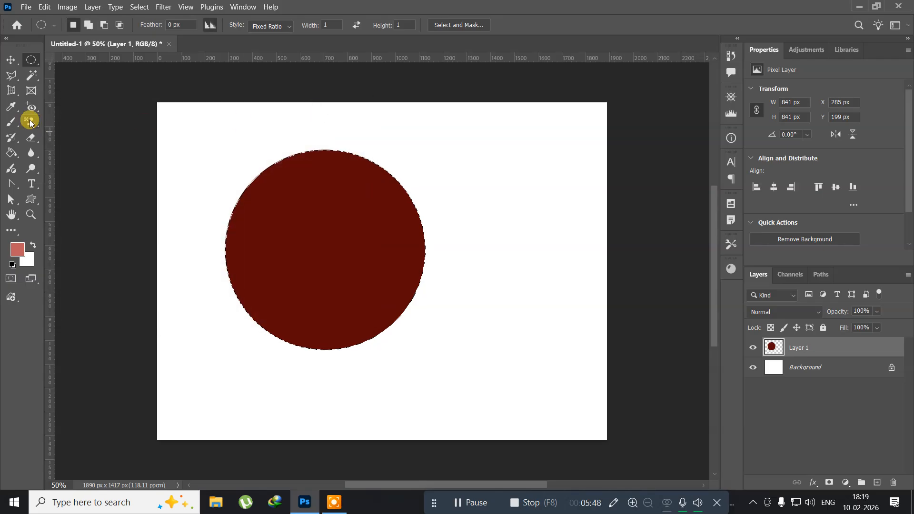
click(12, 123)
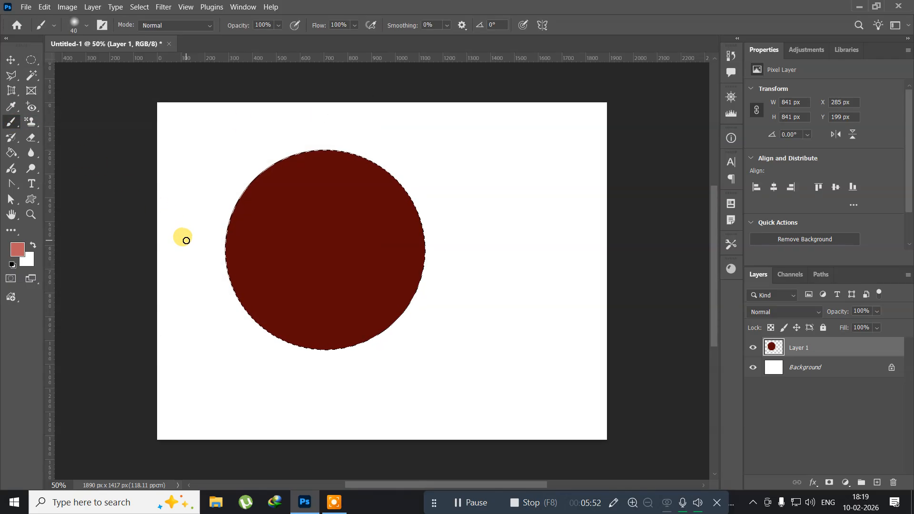
key(bracketright)
key(bracketright)
key(bracketright)
key(bracketright)
key(bracketright)
key(bracketright)
key(bracketright)
key(bracketright)
key(bracketright)
key(bracketright)
key(bracketright)
key(bracketright)
key(bracketright)
key(bracketright)
key(bracketright)
key(bracketright)
key(bracketright)
key(bracketright)
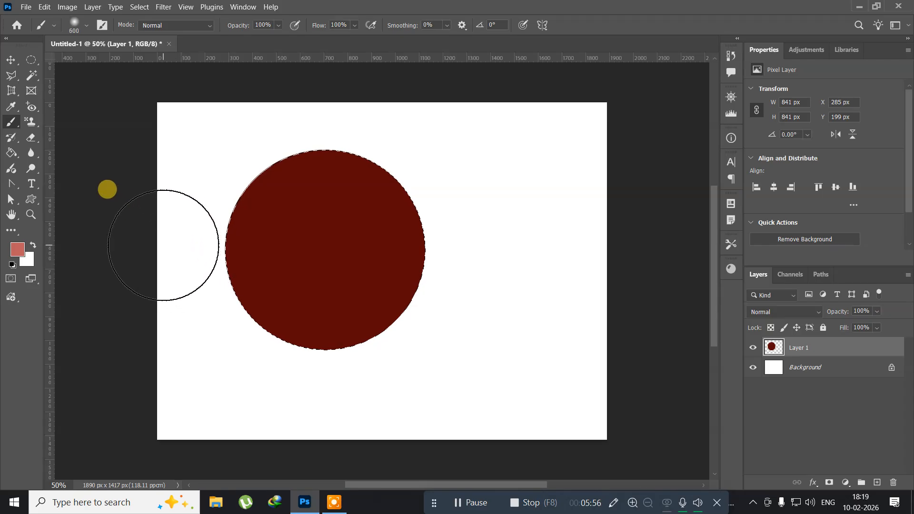
key(bracketleft)
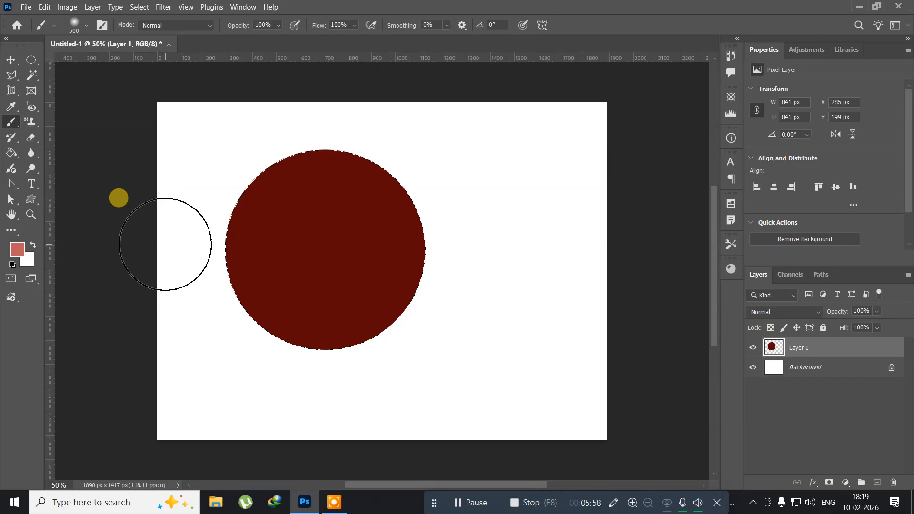
drag(174, 242, 287, 255)
drag(383, 260, 527, 260)
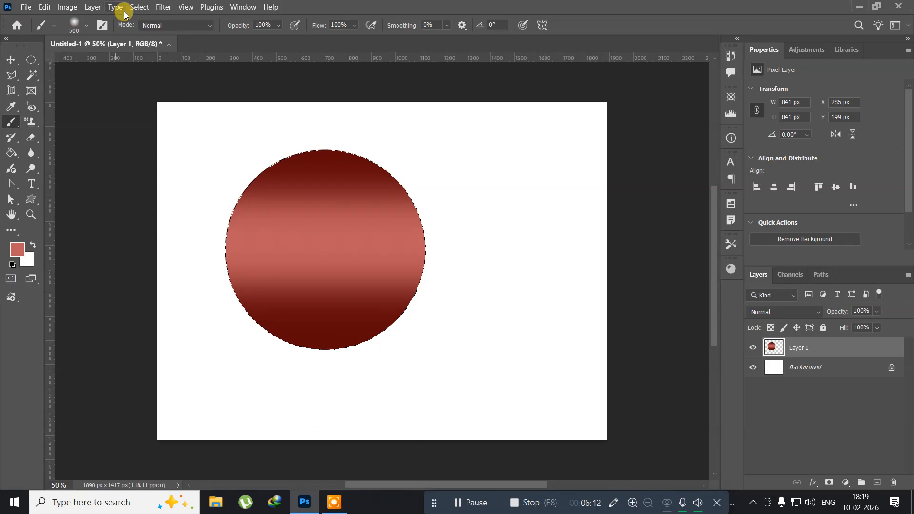
Shrink the selection to about 82% with Transform Selection and delete its contents to leave a red ring.
click(138, 8)
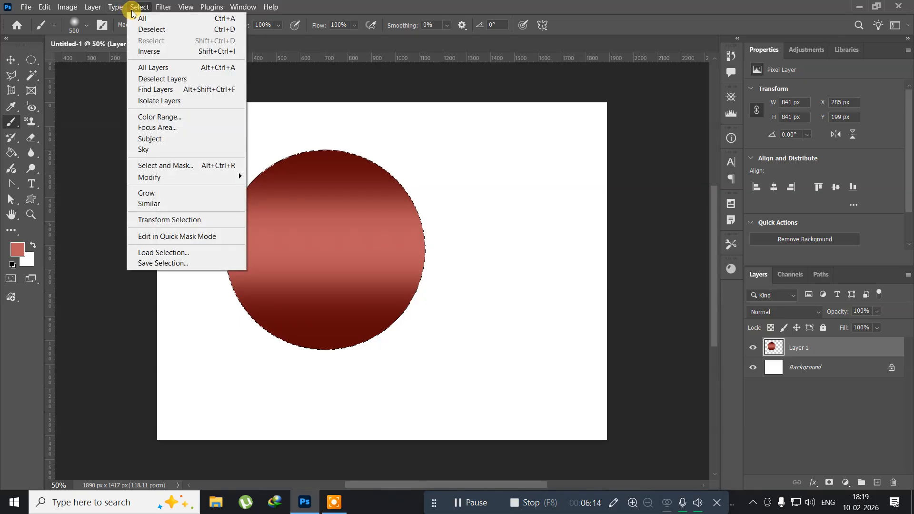
click(146, 220)
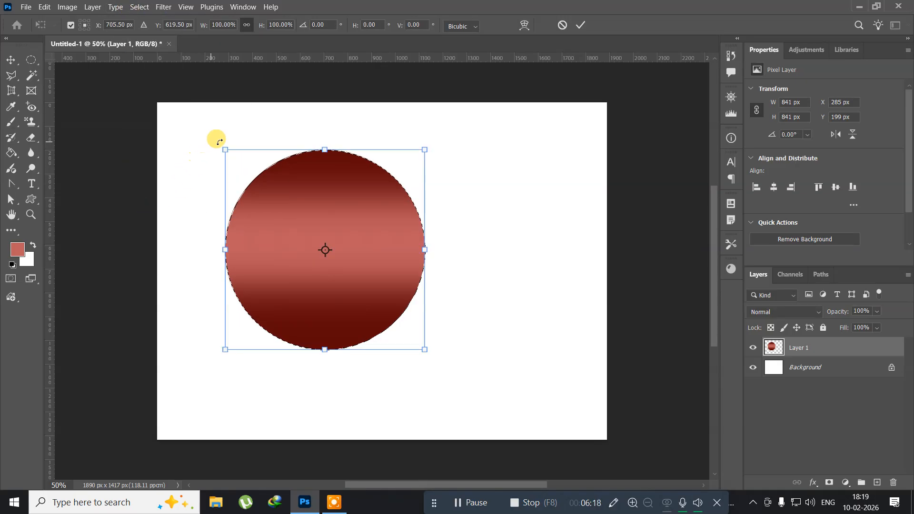
drag(226, 147, 245, 165)
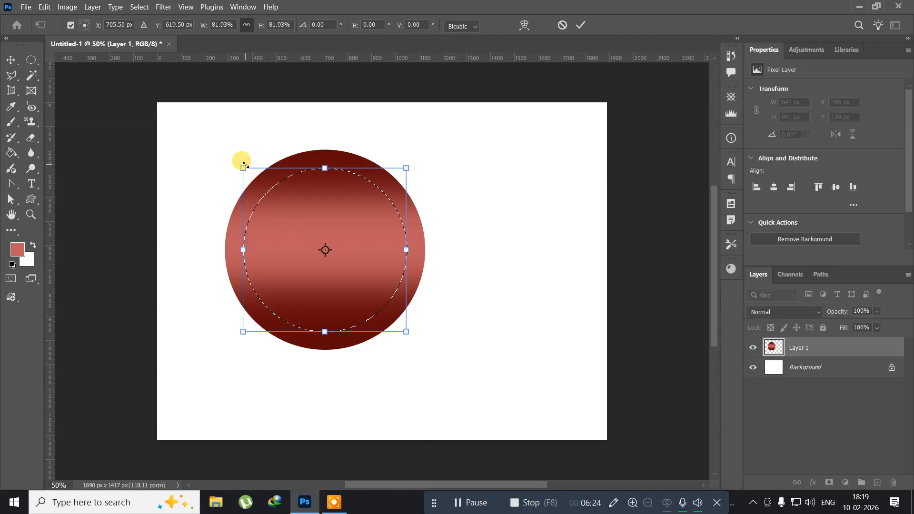
key(Return)
key(b)
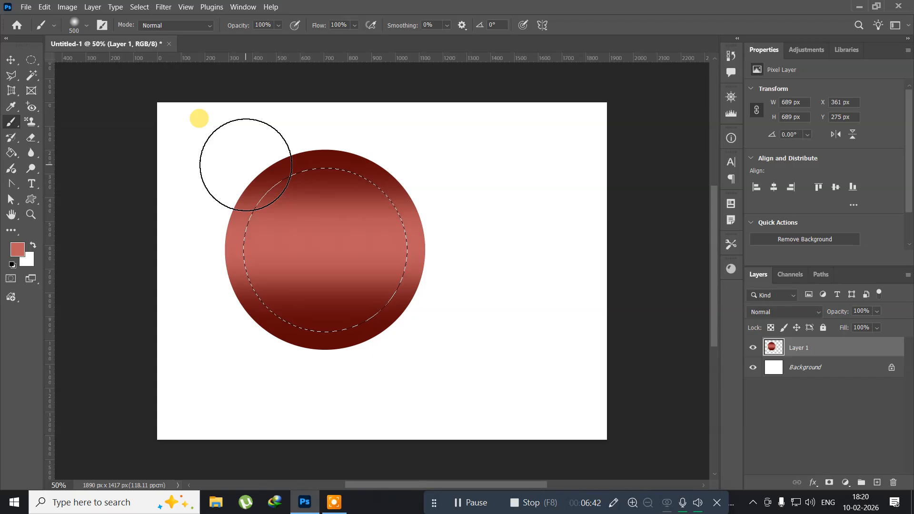
key(Delete)
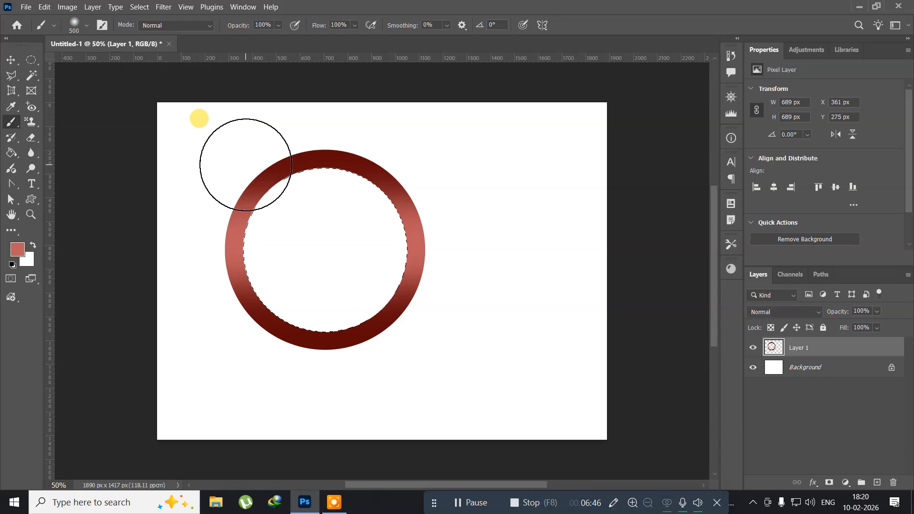
Create a new layer and fill the inner circular selection with the light red color.
key(ctrl+shift+n)
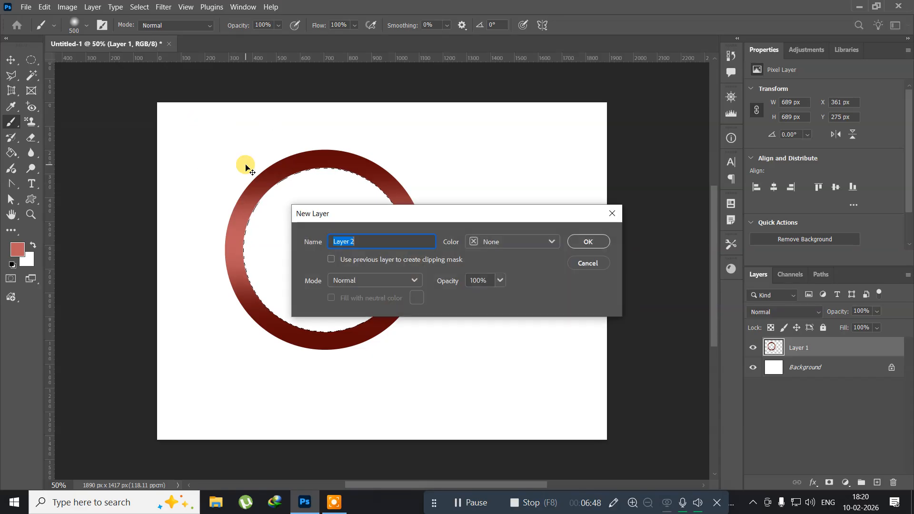
key(Return)
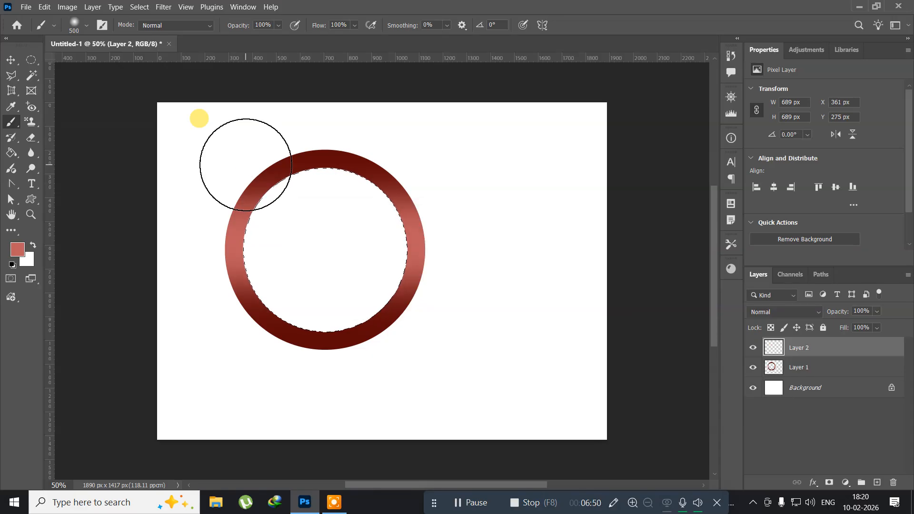
key(alt+BackSpace)
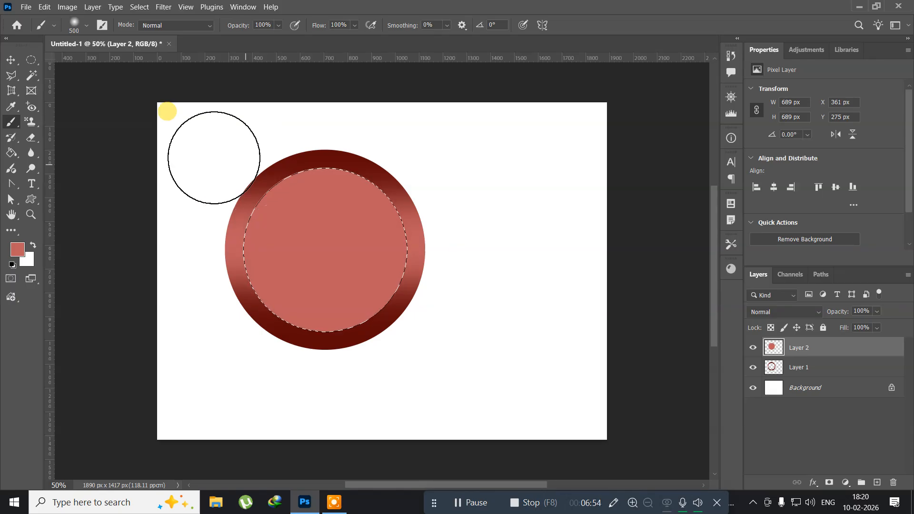
Sample the ring's dark red and paint soft shading along the inner circle's top and bottom with a 700 px brush.
click(16, 247)
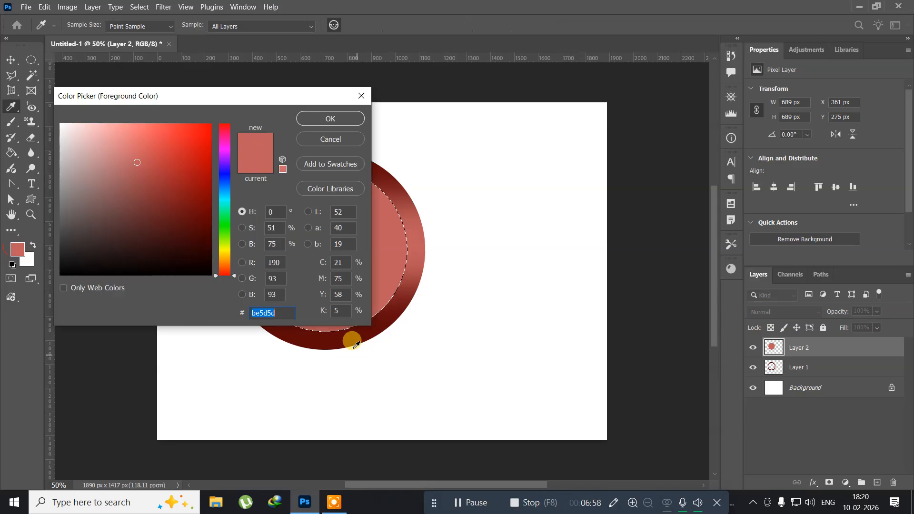
click(335, 345)
click(331, 118)
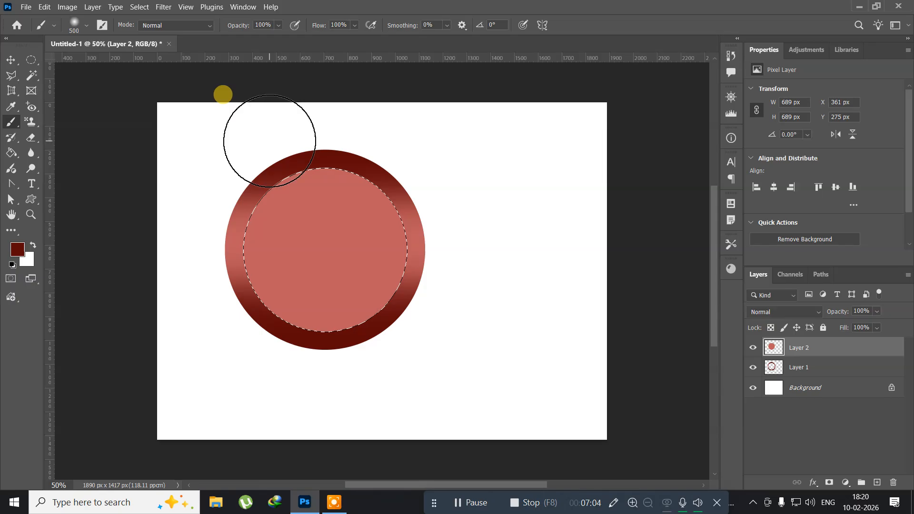
key(bracketright)
key(bracketright)
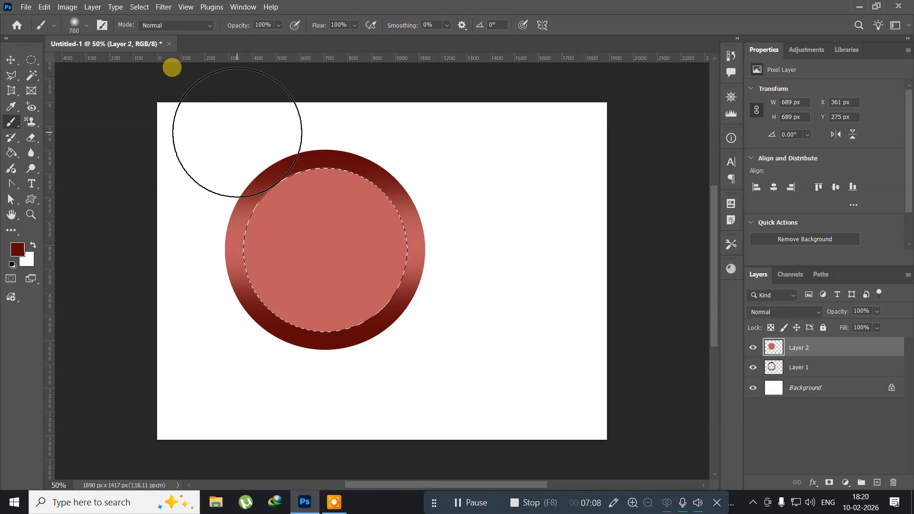
mouse_move(237, 133)
mouse_down()
mouse_move(485, 126)
mouse_move(308, 120)
mouse_move(195, 101)
mouse_move(186, 157)
mouse_up()
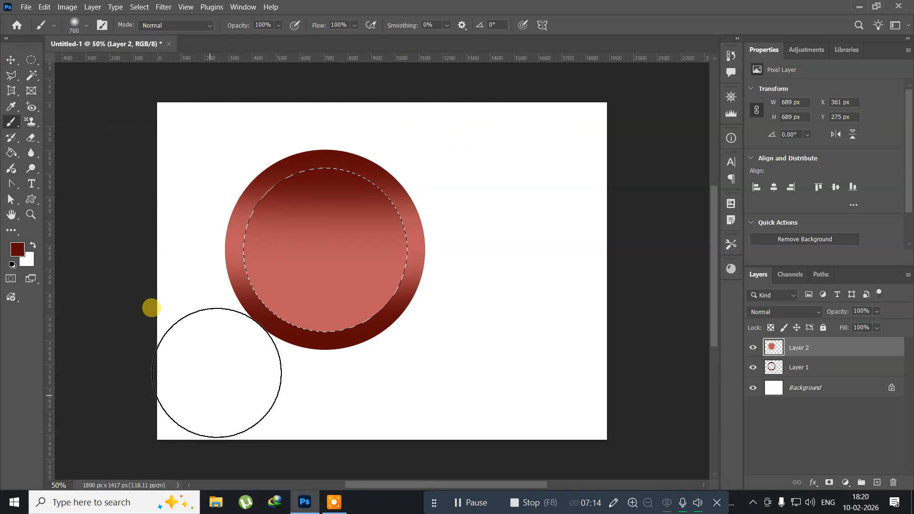
drag(198, 360, 344, 370)
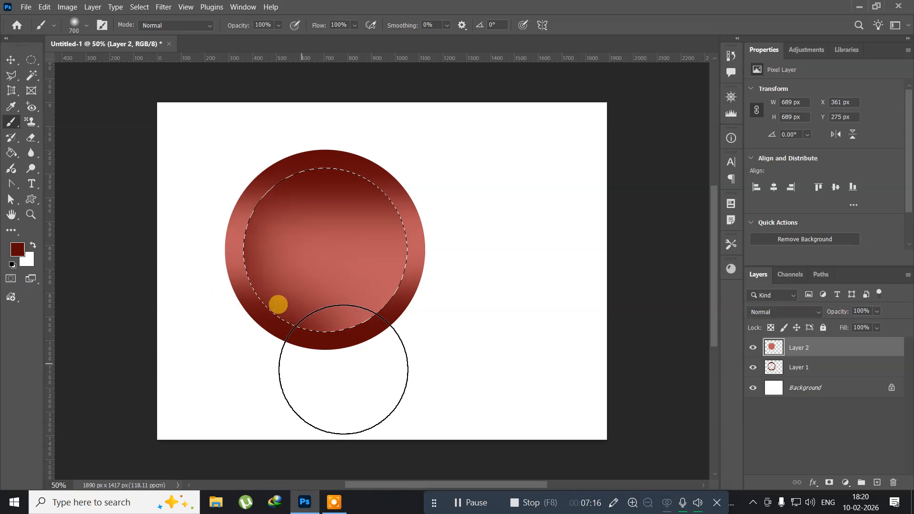
key(ctrl+z)
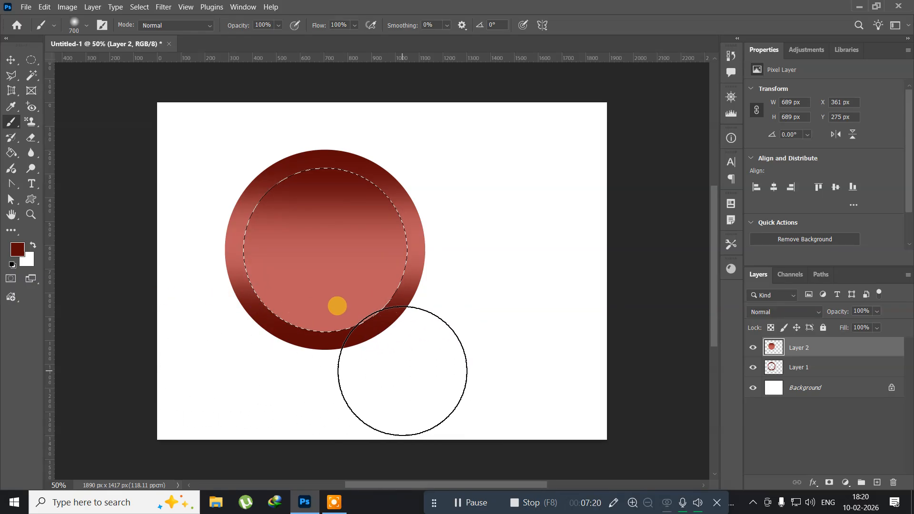
mouse_move(434, 362)
mouse_down()
mouse_move(332, 373)
mouse_move(188, 357)
mouse_up()
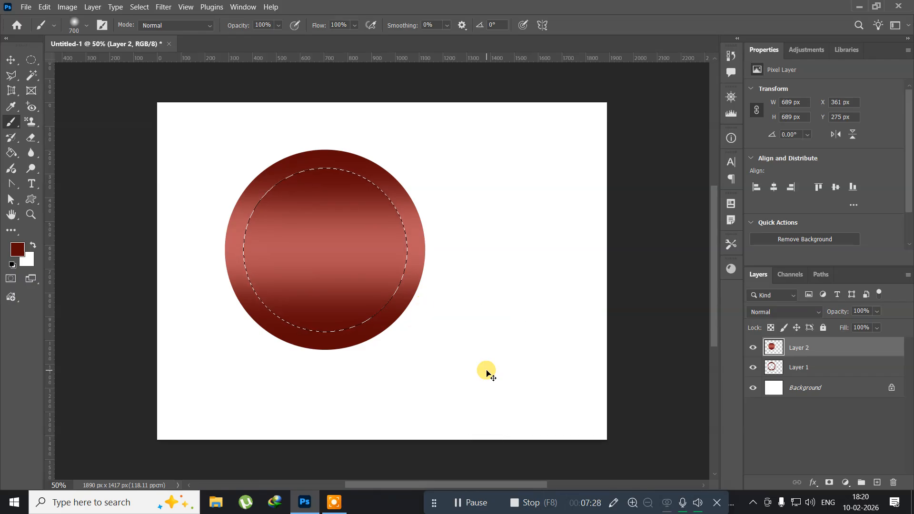
Deselect and rotate the inner circle layer about -56° so its shading runs diagonally.
key(ctrl+d)
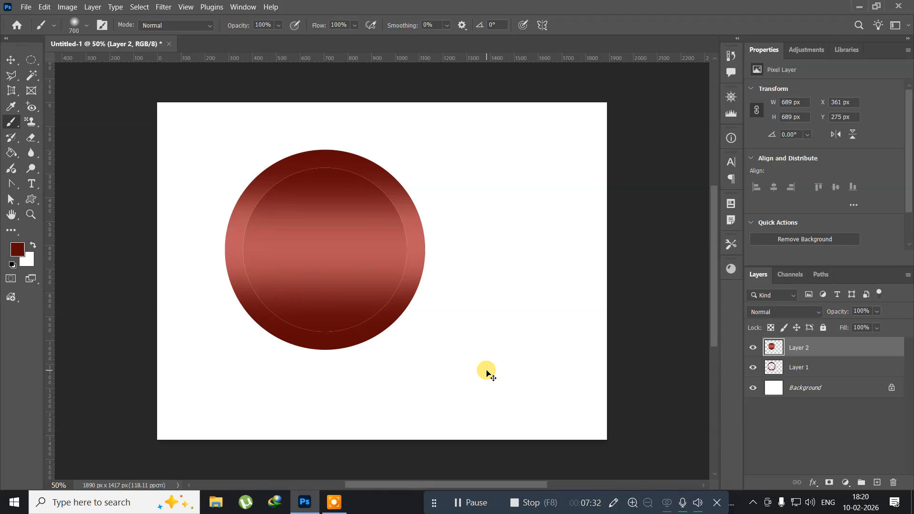
key(ctrl+t)
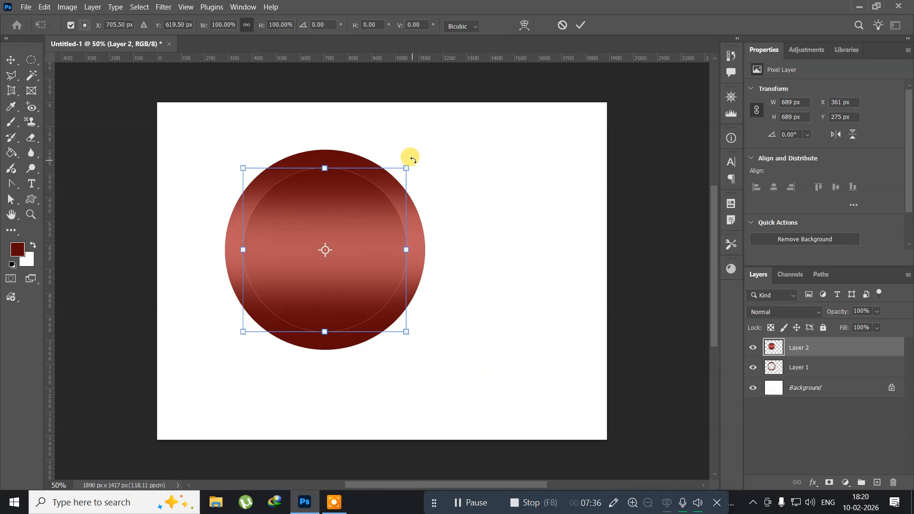
drag(412, 160, 291, 97)
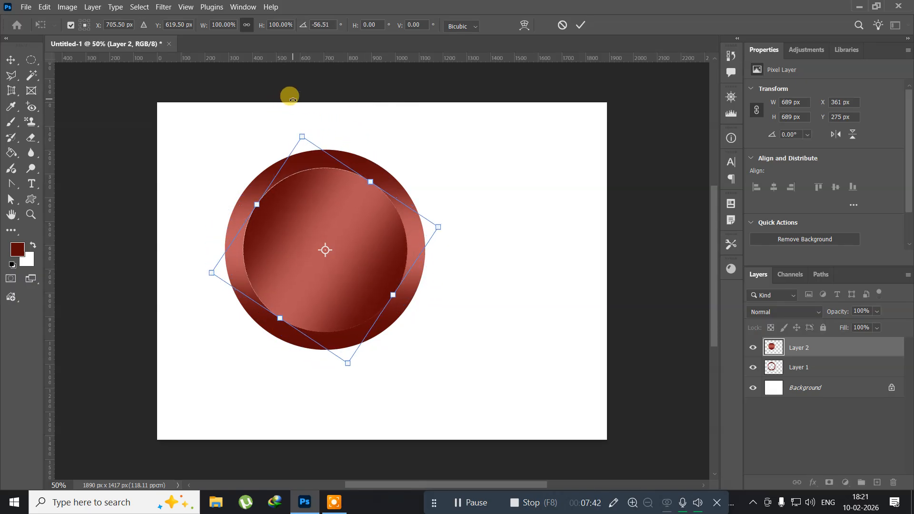
key(Return)
Load the inner circle as a selection, shrink it to about 91% with Transform Selection, and clear its contents.
key(b)
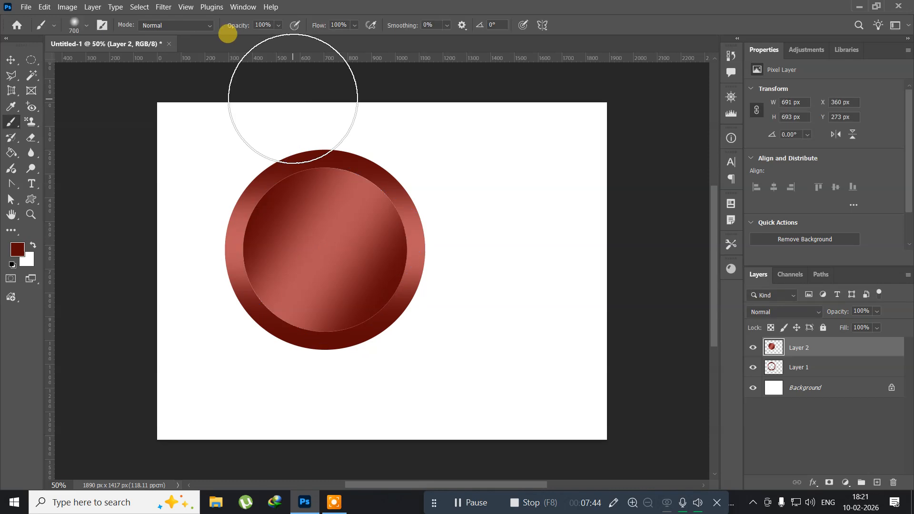
ctrl+click(771, 348)
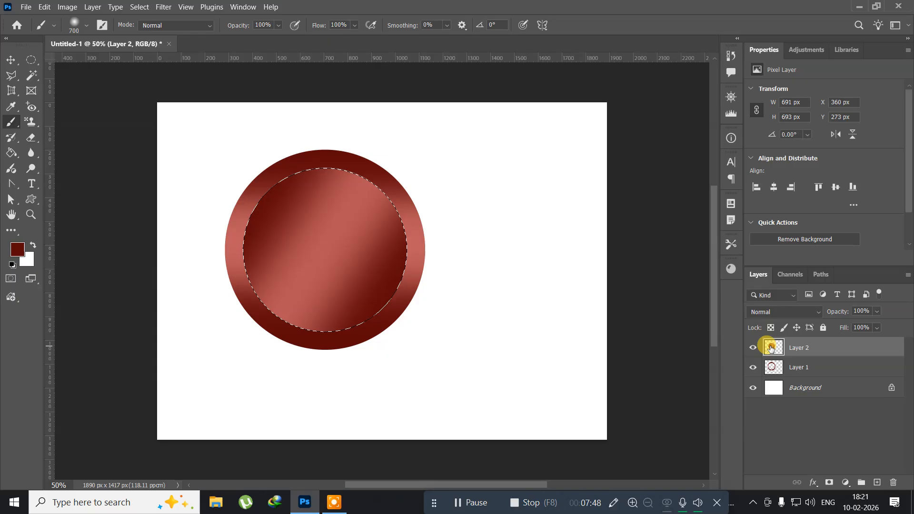
click(139, 6)
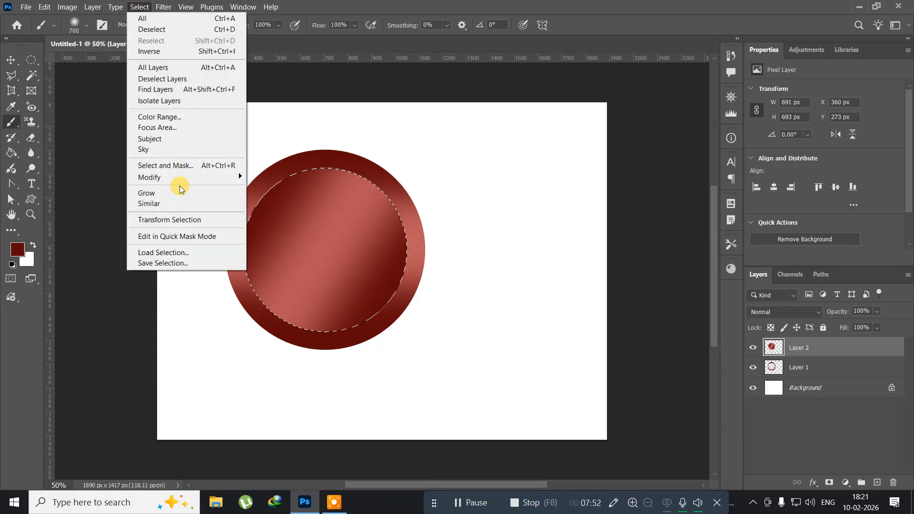
click(170, 219)
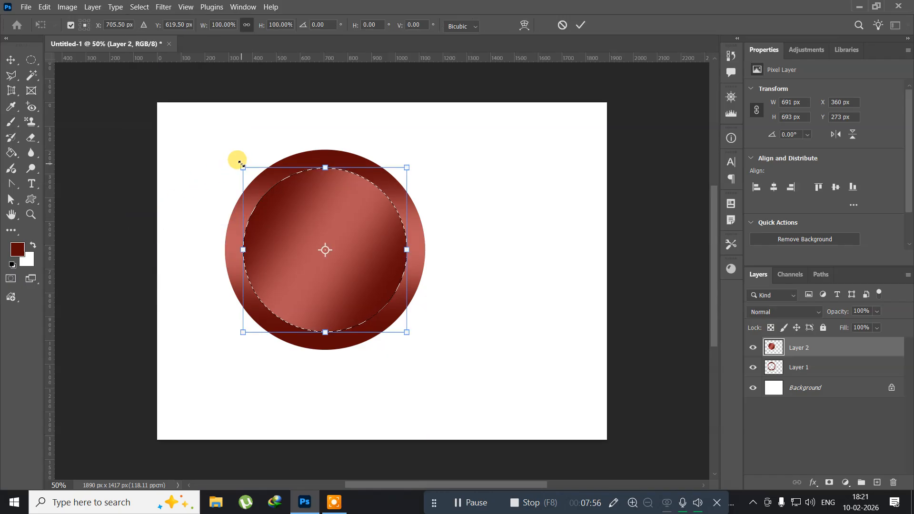
drag(241, 164, 245, 173)
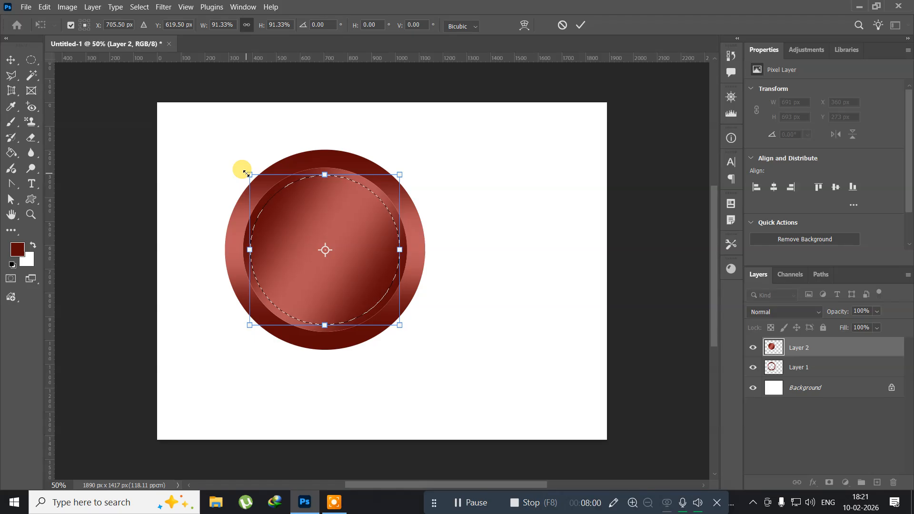
key(Return)
key(b)
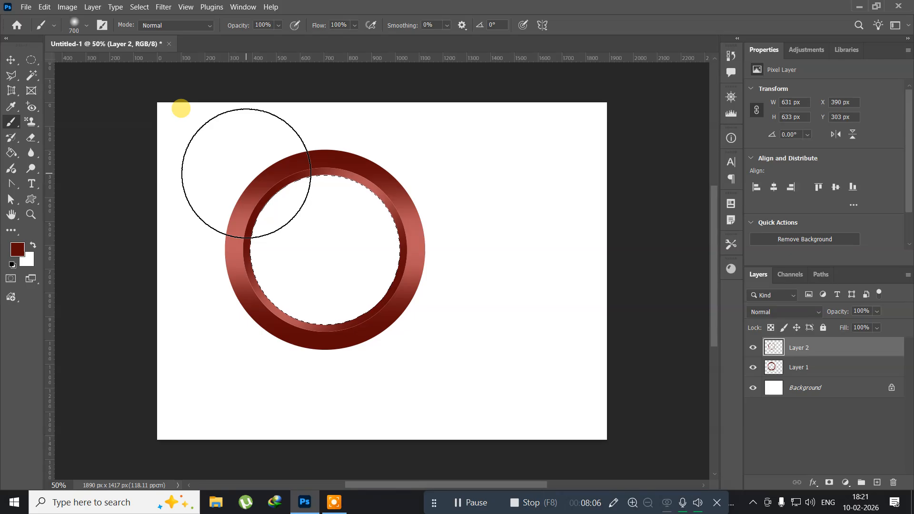
Create a new layer and fill the smaller circular selection with the dark red foreground color.
key(ctrl+shift+n)
key(Return)
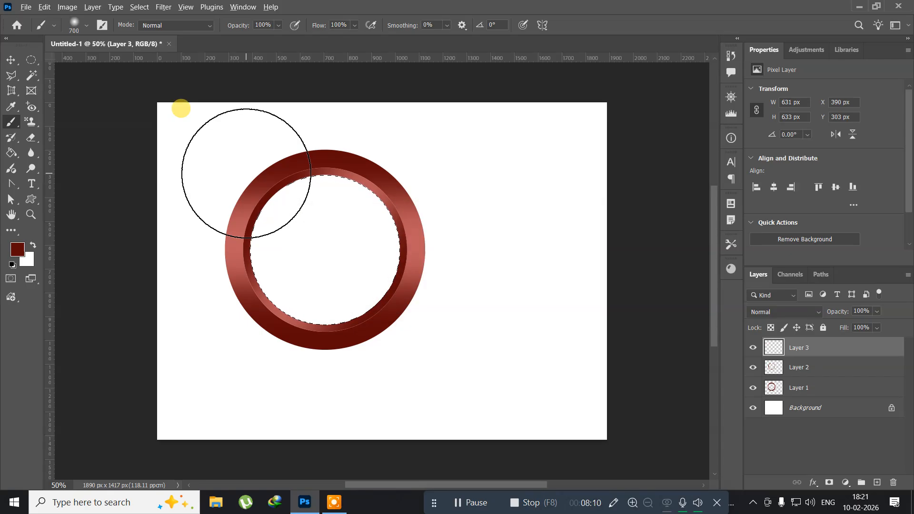
key(alt+BackSpace)
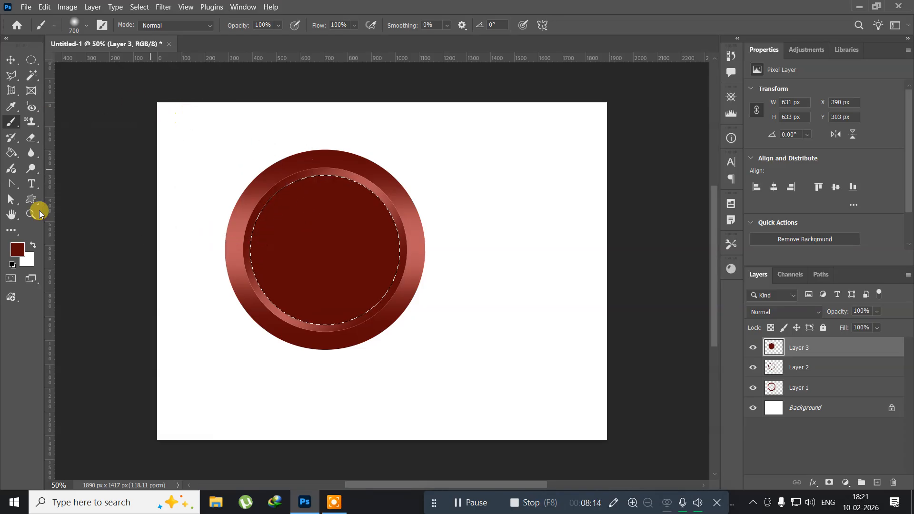
Set the foreground color to light pink ea7373.
click(18, 254)
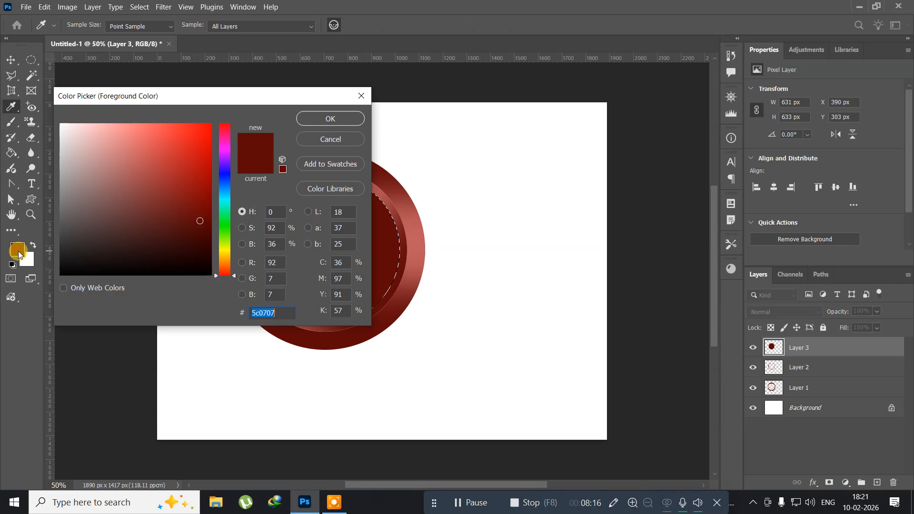
click(138, 136)
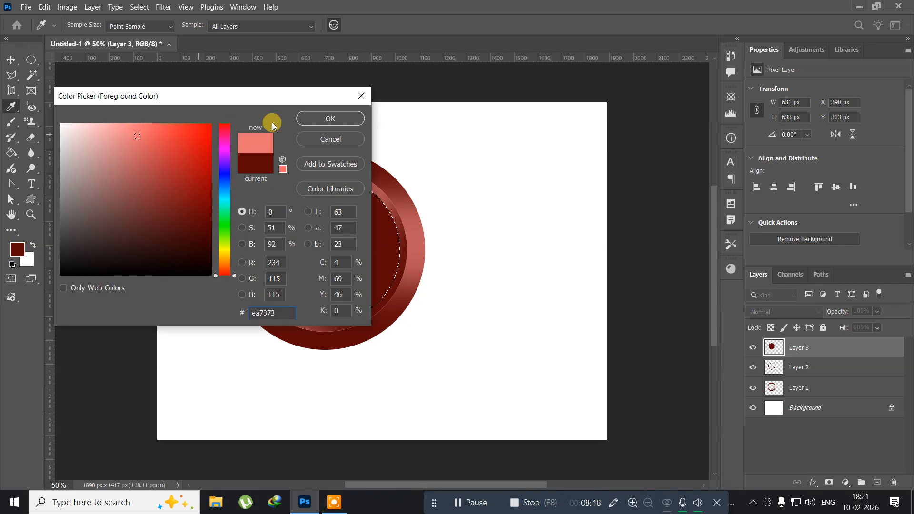
click(328, 119)
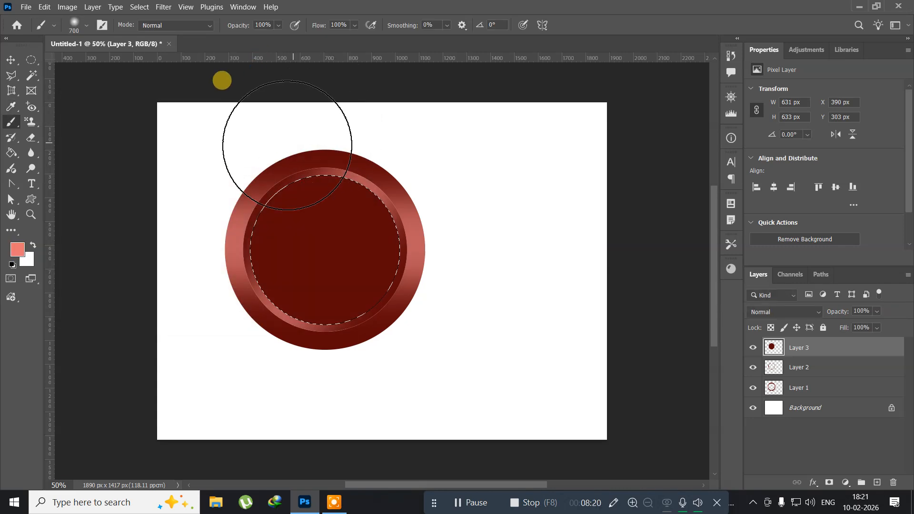
Add a new layer and paint soft pink strokes around the inner circle's edges with the 700 px brush.
key(ctrl+shift+n)
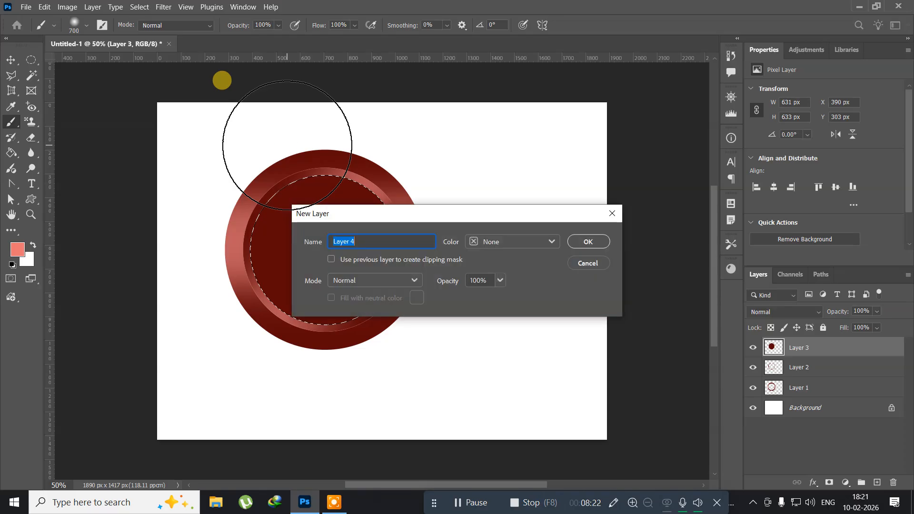
key(Return)
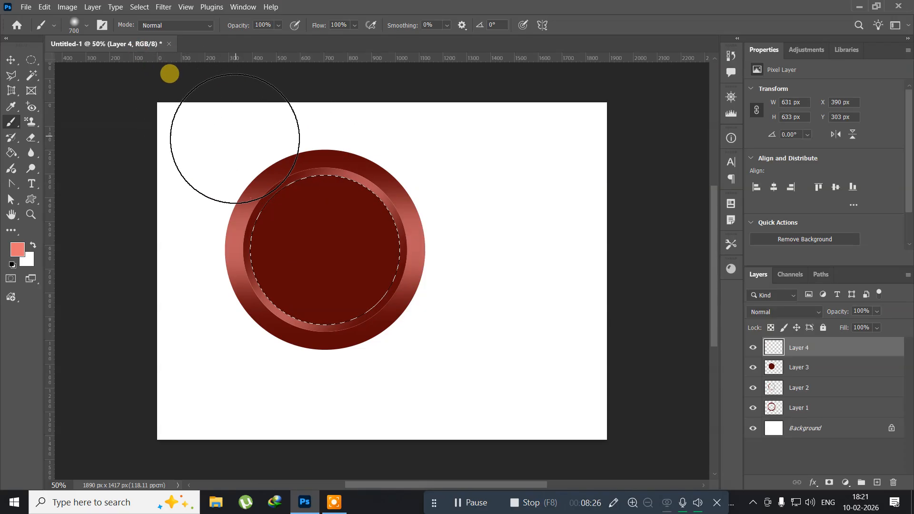
mouse_move(234, 138)
mouse_down()
mouse_move(272, 121)
mouse_move(351, 114)
mouse_move(413, 128)
mouse_up()
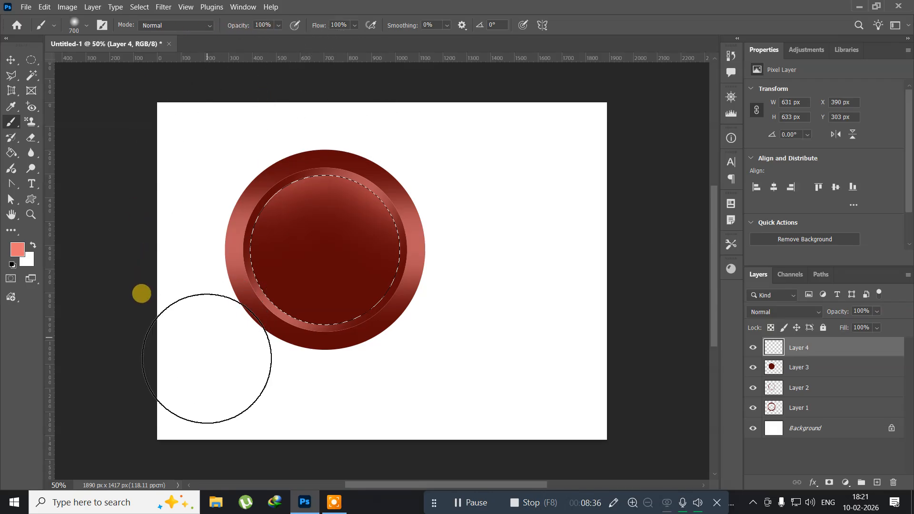
click(243, 364)
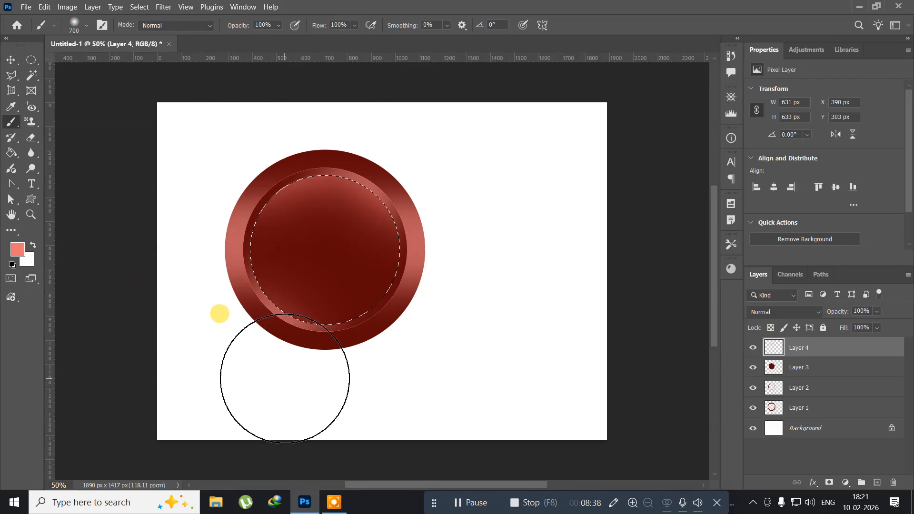
click(284, 378)
click(343, 385)
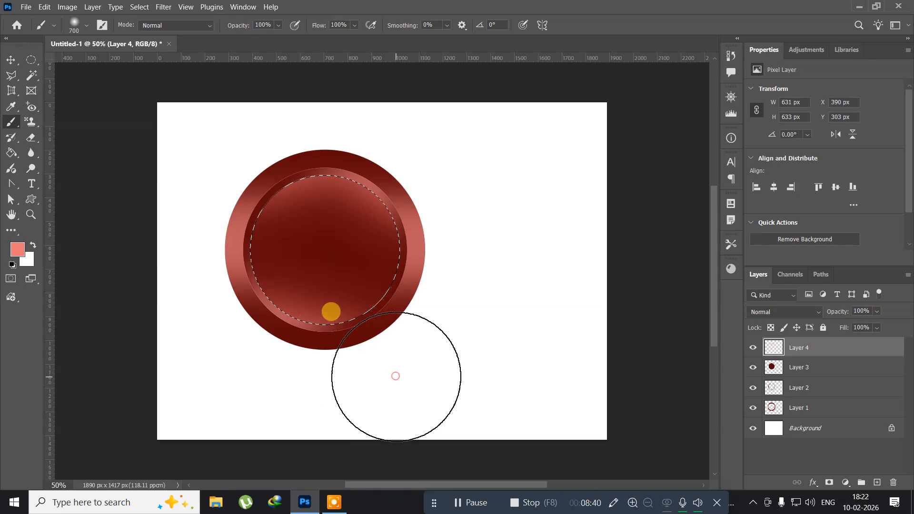
click(208, 335)
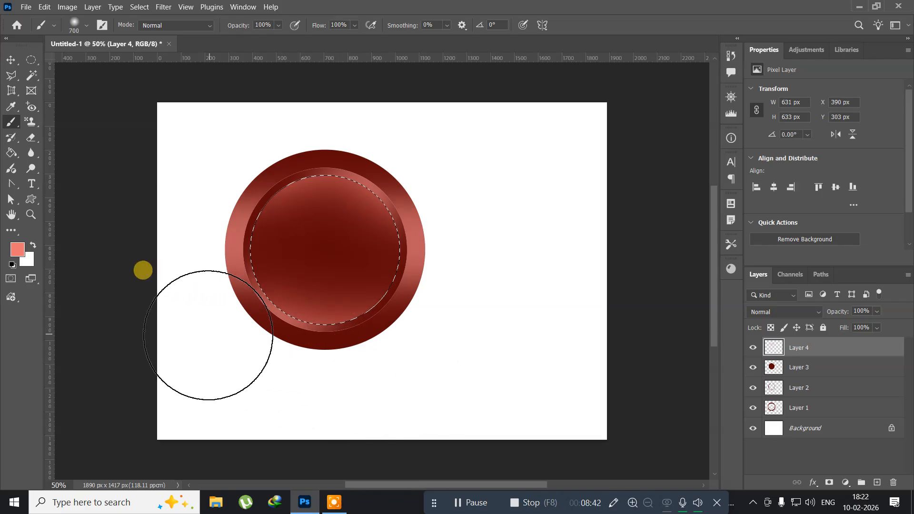
click(404, 371)
click(434, 324)
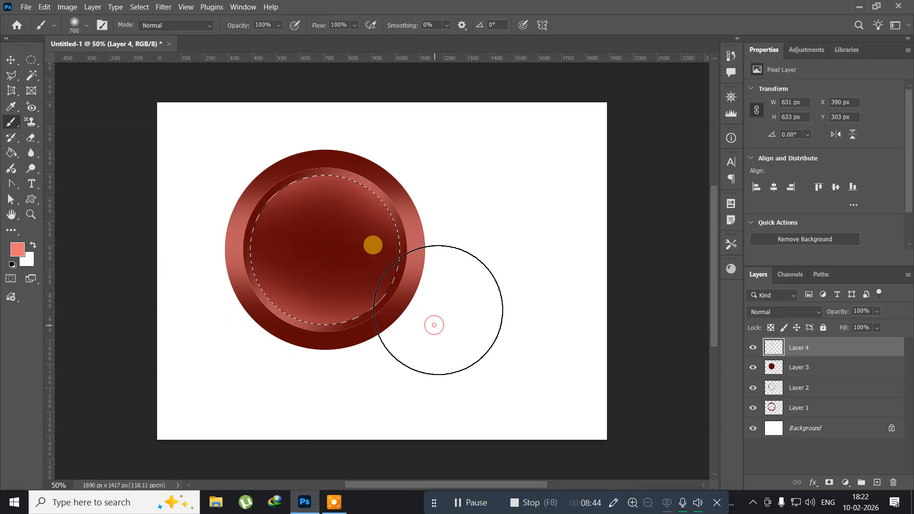
click(410, 139)
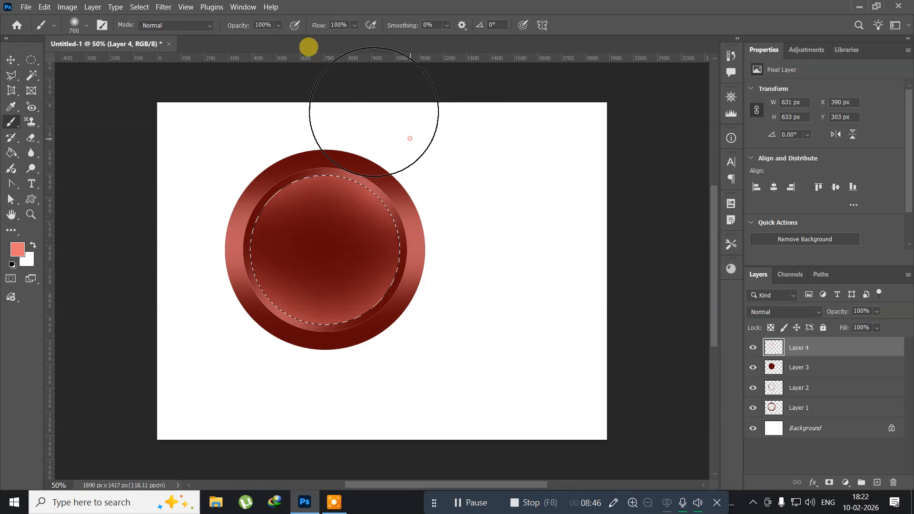
click(252, 129)
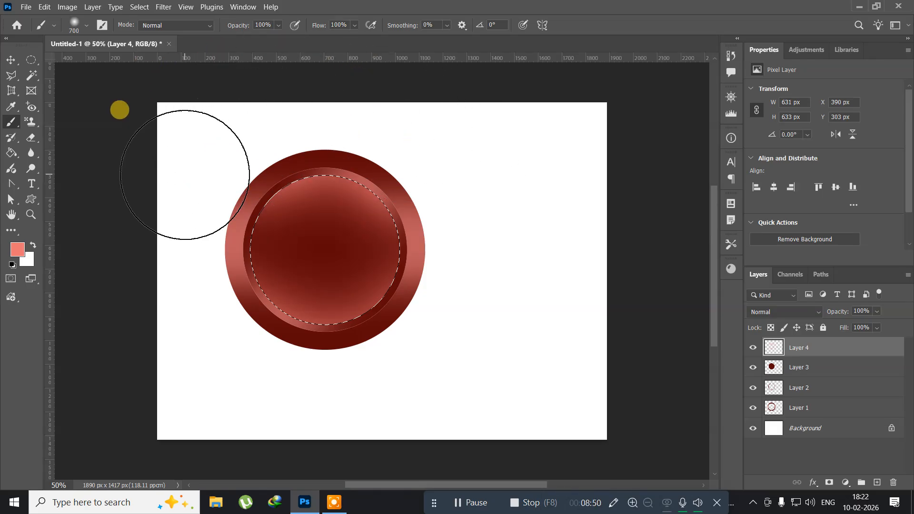
Shrink the brush to 300 px and dab a soft highlight near the top center of the inner circle.
key(bracketleft)
key(bracketleft)
key(bracketleft)
key(bracketleft)
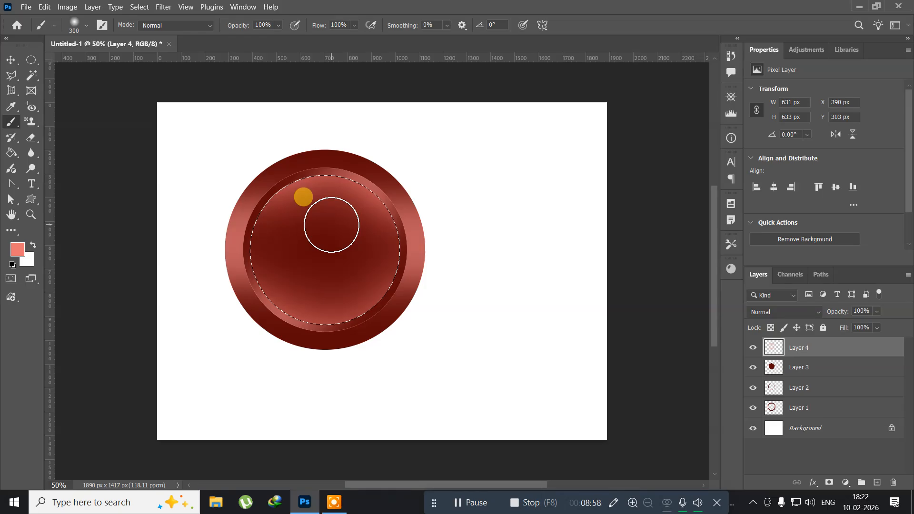
click(331, 224)
Shrink the brush to 60 px and dab a small highlight near the inner circle's bottom edge.
key(bracketleft)
key(bracketleft)
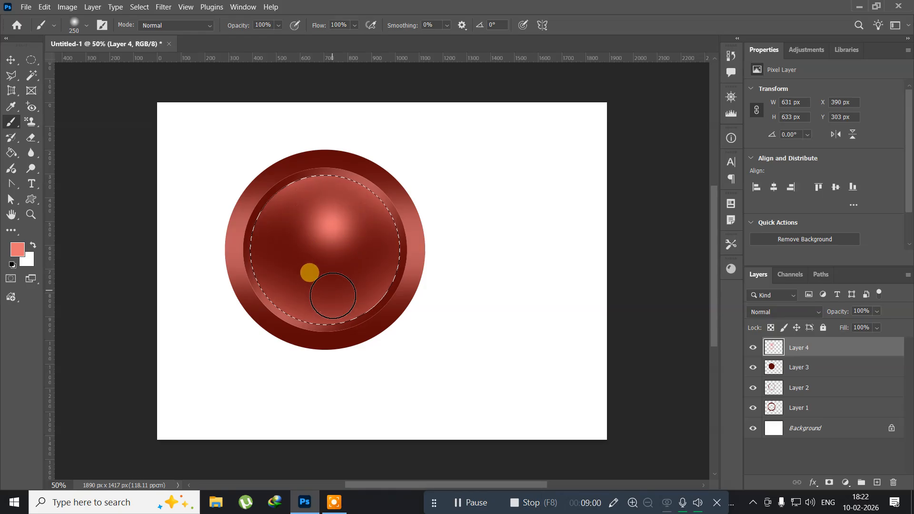
key(bracketleft)
key(bracketleft)
key(bracketleft)
key(bracketleft)
key(bracketleft)
key(bracketleft)
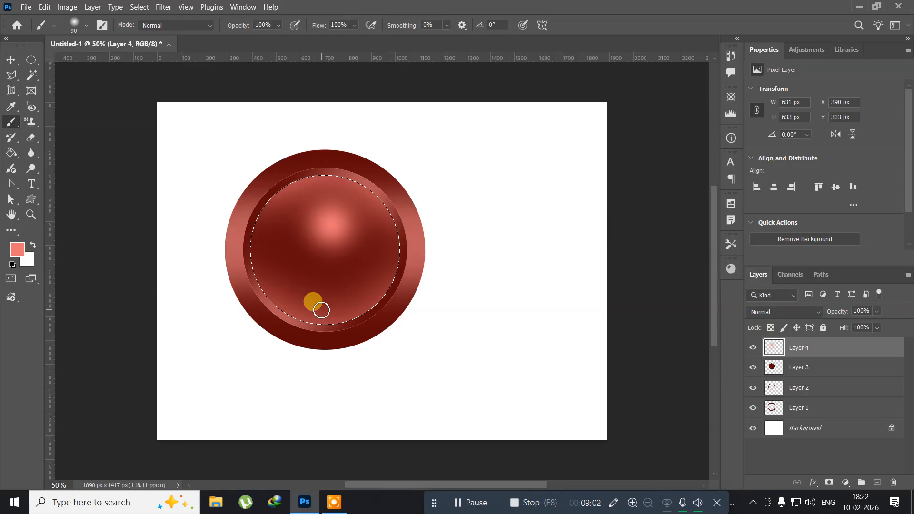
key(bracketleft)
key(bracketleft)
click(320, 314)
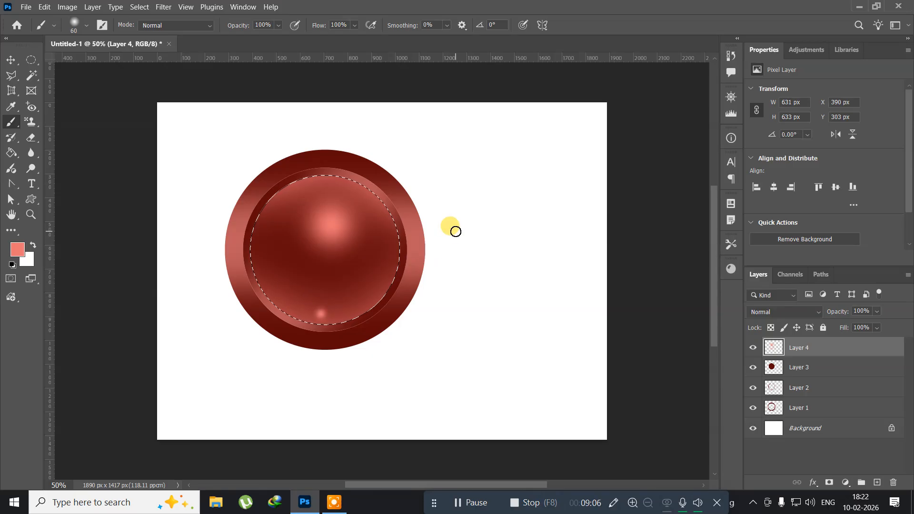
Deselect, then select all layers and delete them to clear the canvas.
key(ctrl+d)
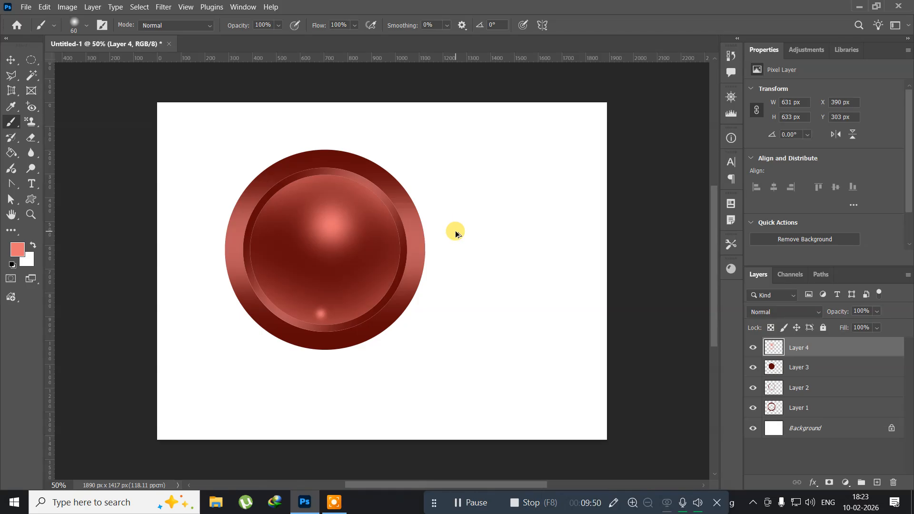
key(ctrl+alt+a)
key(Delete)
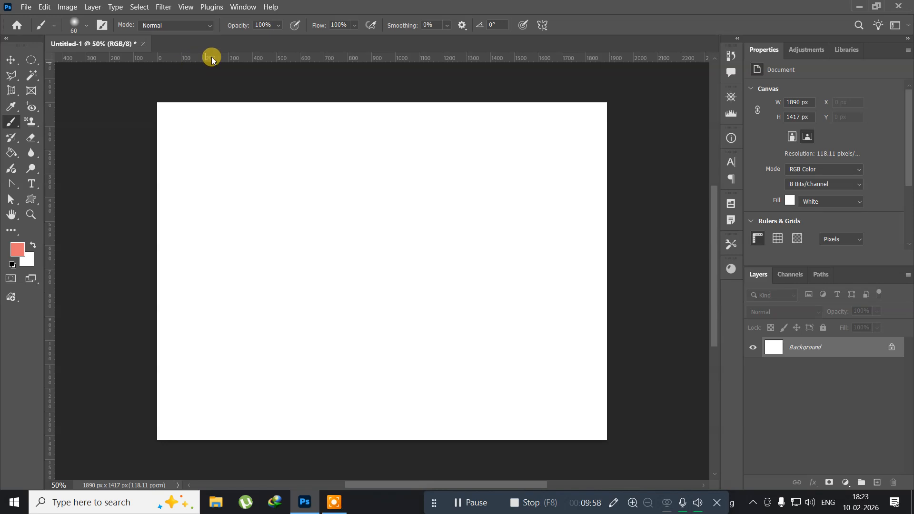
Add a horizontal guide across the canvas middle and draw a closed triangular path with the Pen tool, its base on the guide.
drag(208, 57, 210, 264)
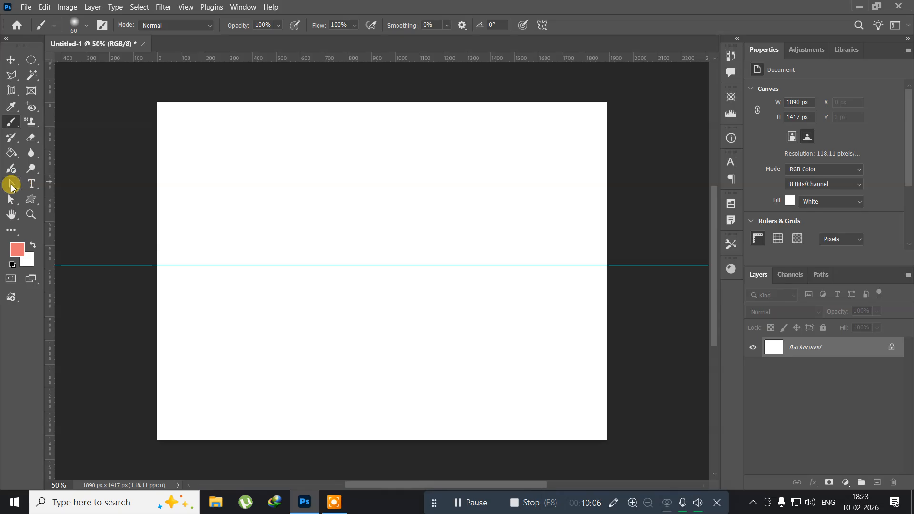
click(11, 185)
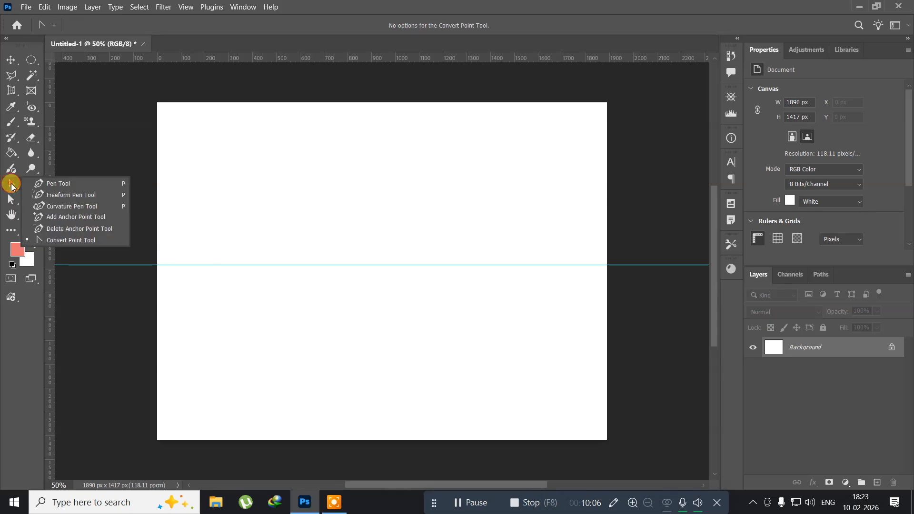
click(54, 183)
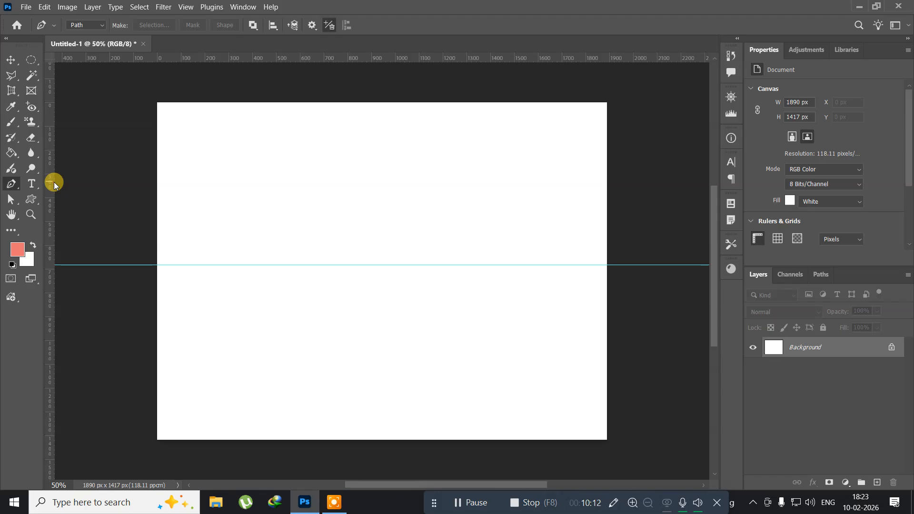
click(199, 266)
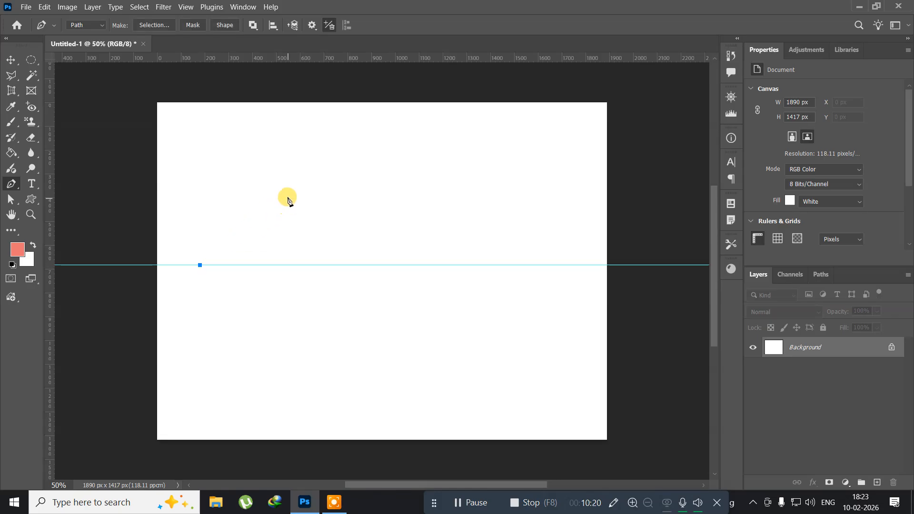
click(581, 265)
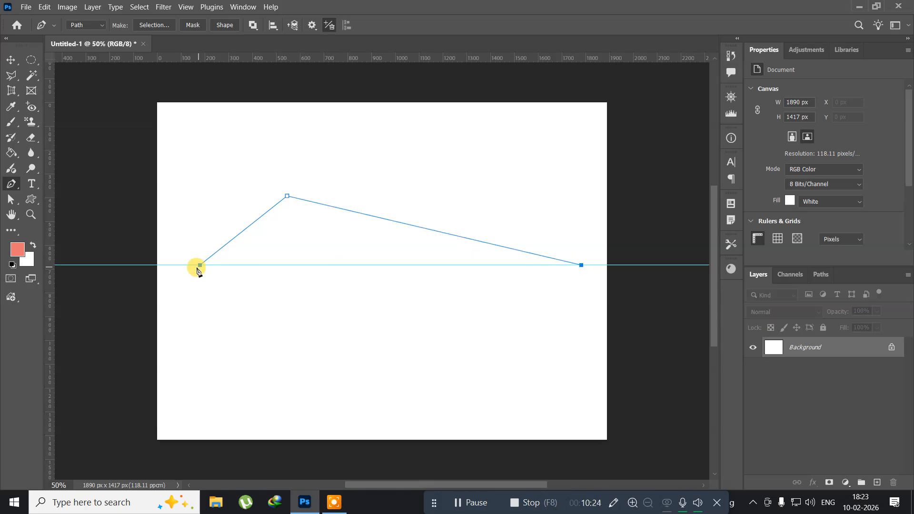
click(200, 265)
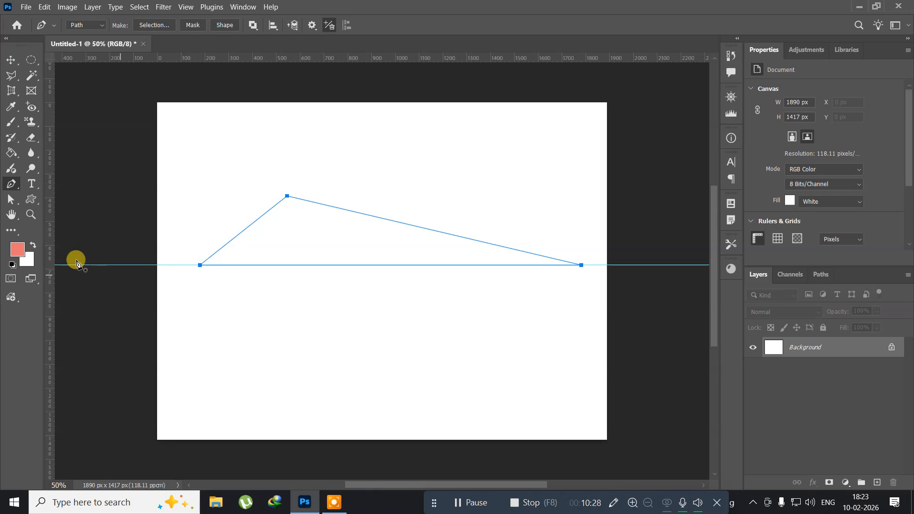
Convert the triangle path's top anchor into a smooth curve with the Convert Point tool.
right_click(4, 183)
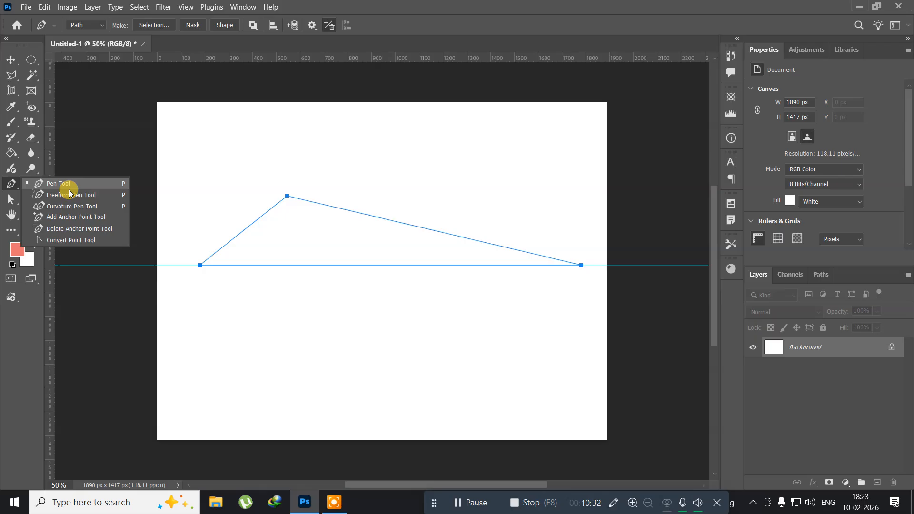
click(50, 240)
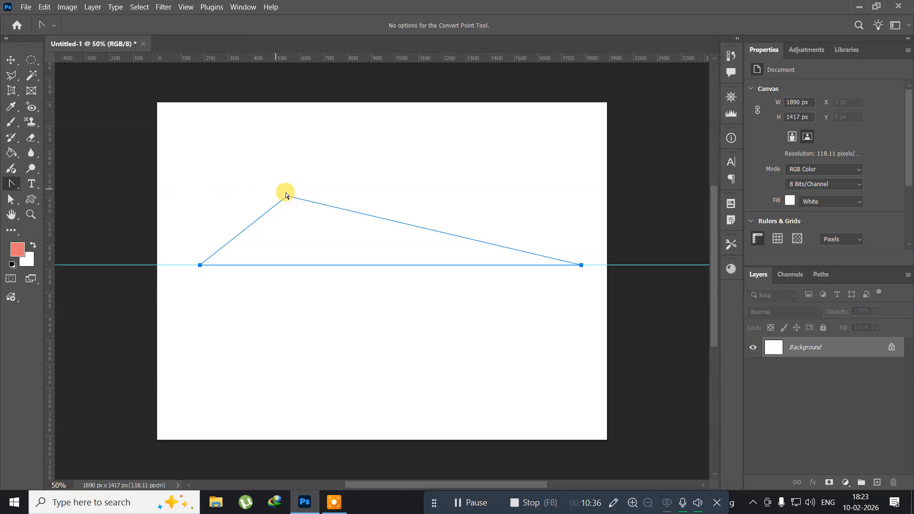
drag(288, 195, 380, 194)
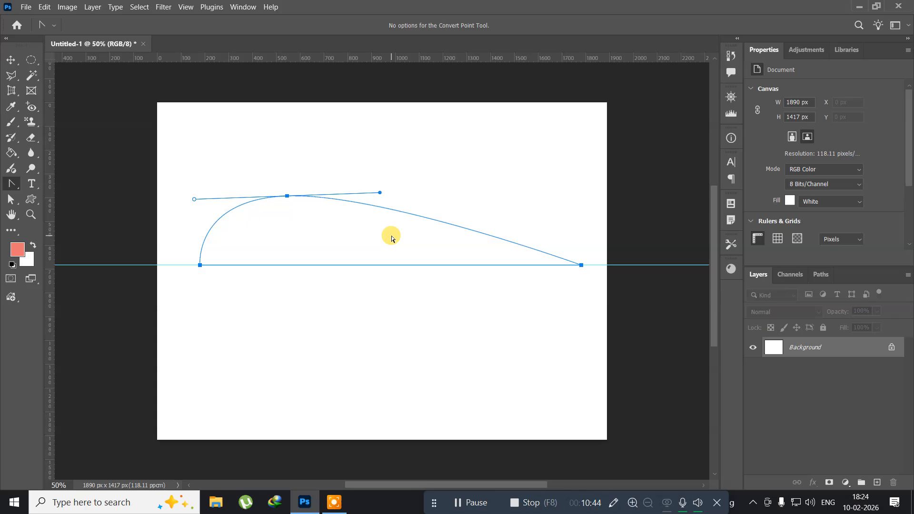
Load the path as a selection and add a new empty layer.
key(ctrl+Return)
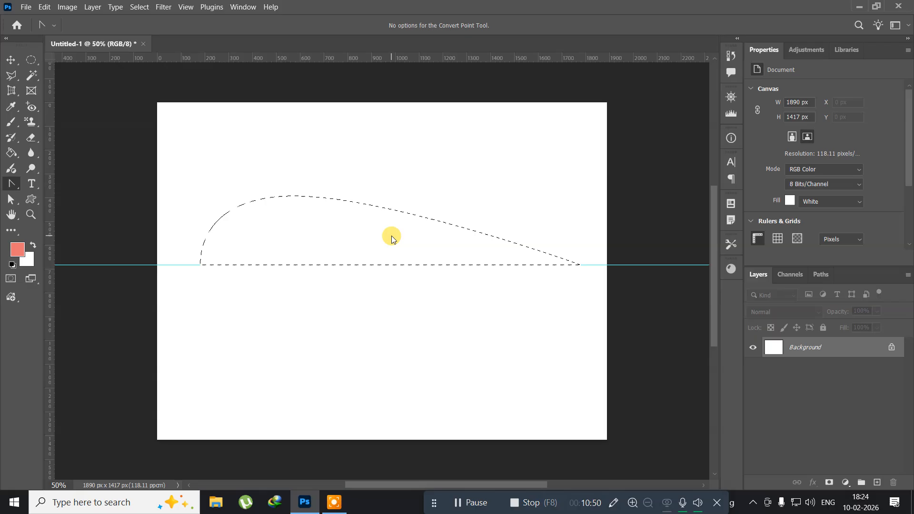
key(ctrl+shift+n)
key(Return)
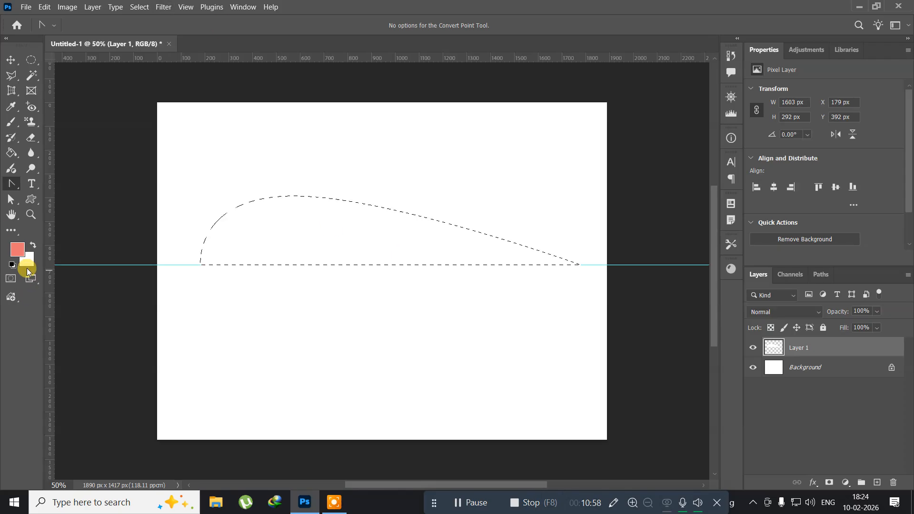
Set the foreground colour to yellow fcca04.
click(16, 251)
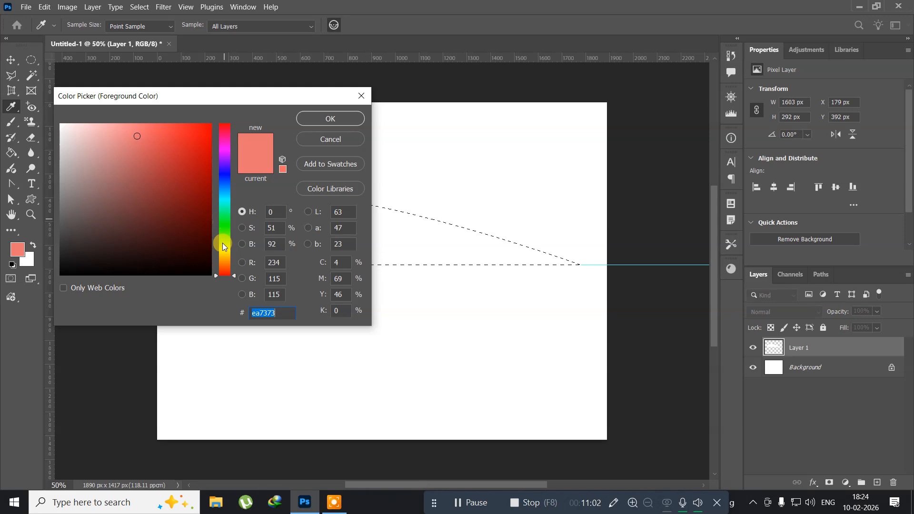
click(225, 256)
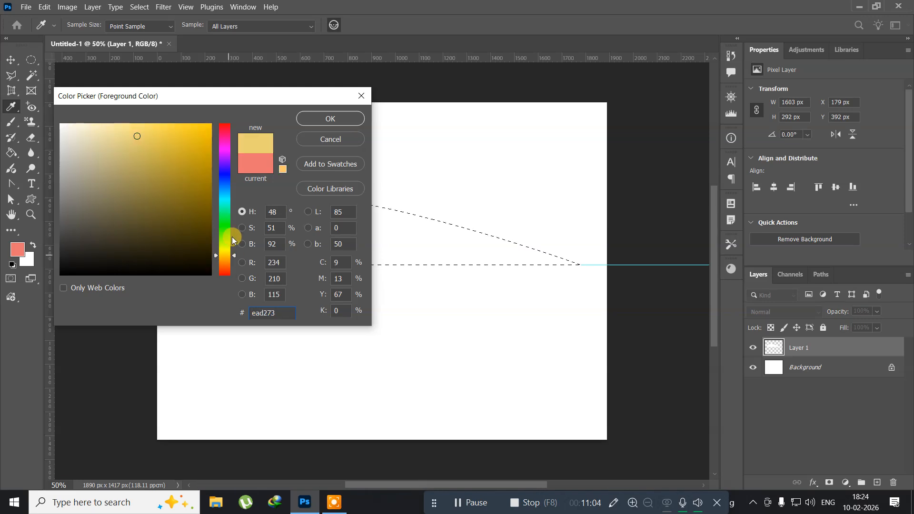
click(211, 125)
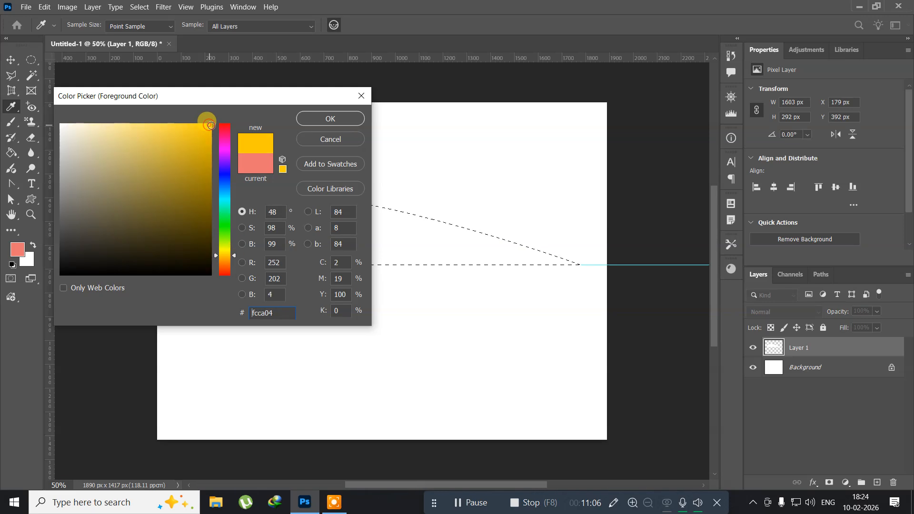
click(313, 119)
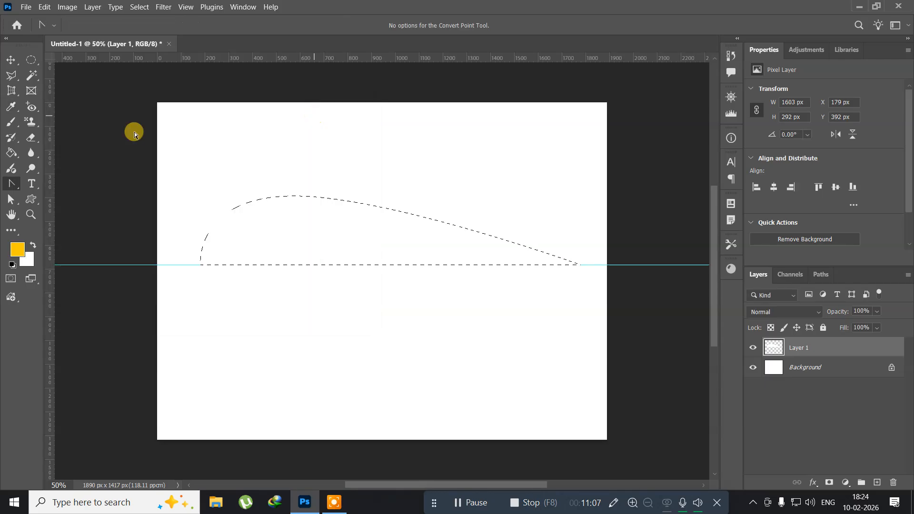
Enlarge the soft brush to 600 px and paint yellow across the selected shape.
click(11, 121)
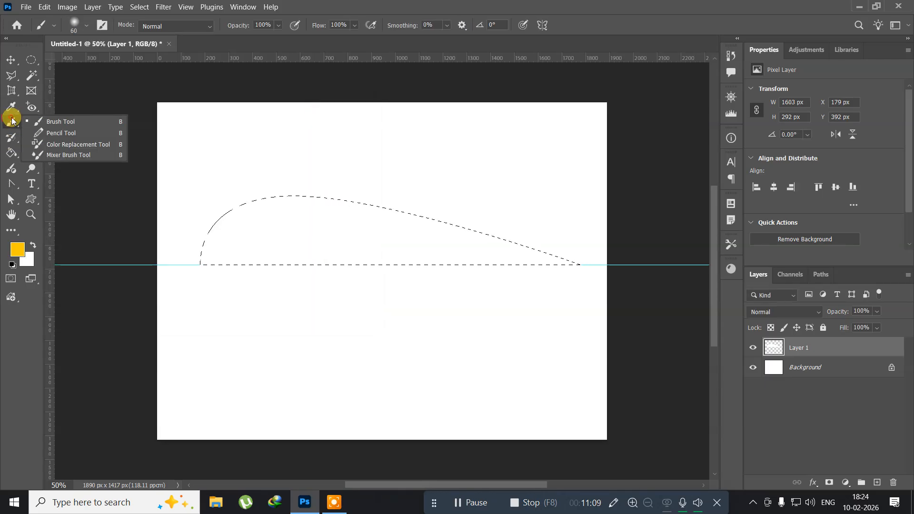
click(83, 124)
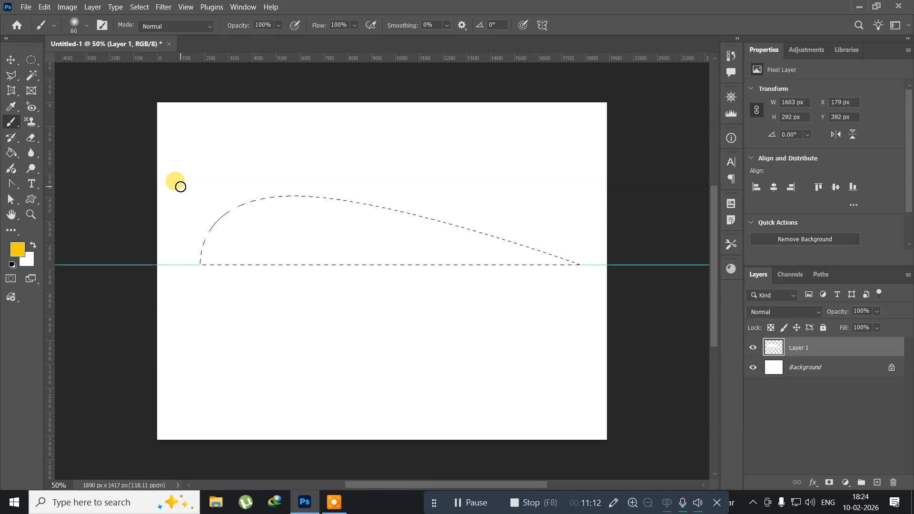
key(bracketright)
key(bracketright)
key(bracketright)
key(bracketright)
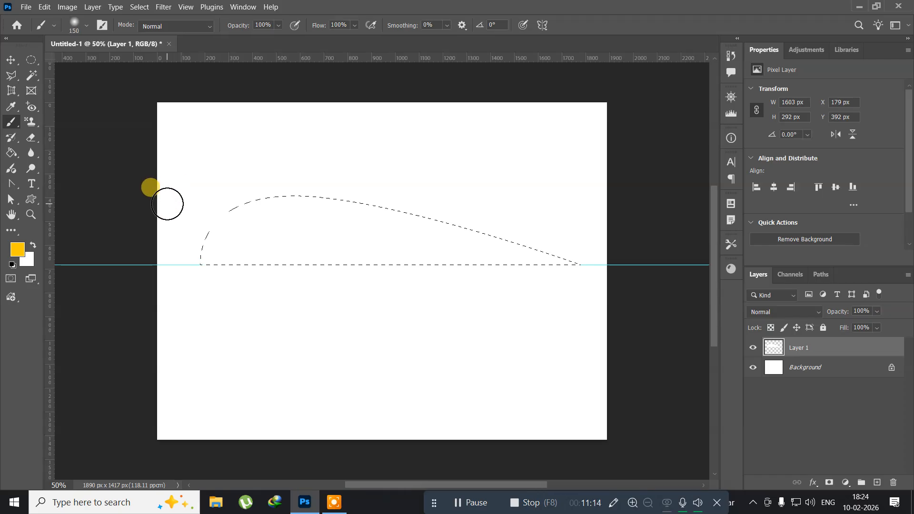
key(bracketright)
key(bracketright)
key(bracketright)
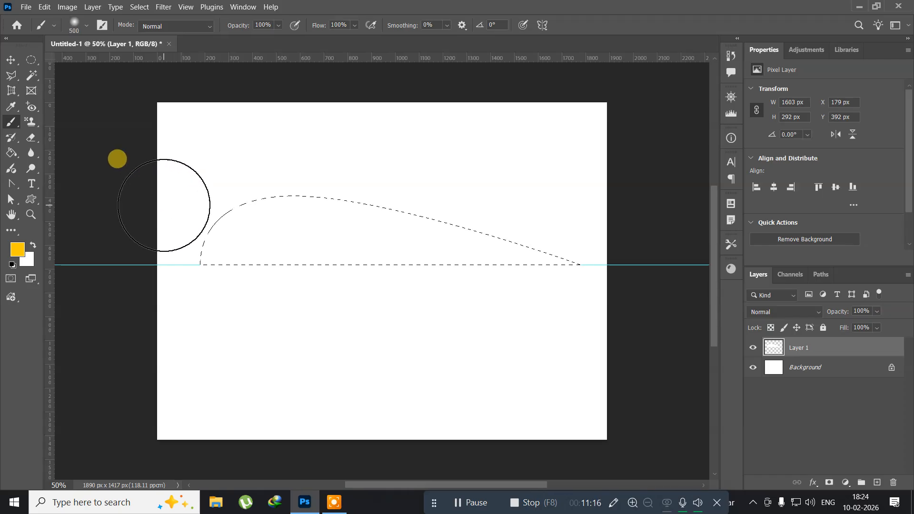
key(bracketright)
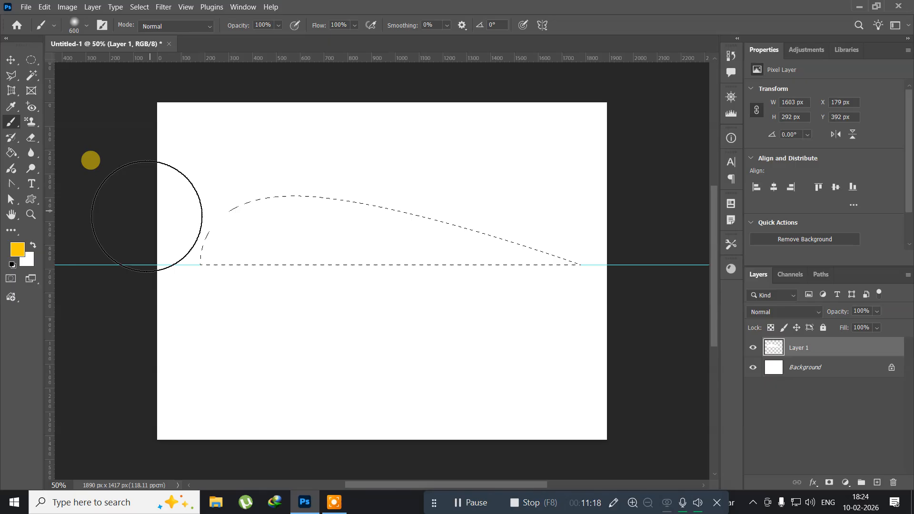
mouse_move(150, 226)
mouse_down()
mouse_move(165, 187)
mouse_move(259, 131)
mouse_move(410, 157)
mouse_move(594, 210)
mouse_up()
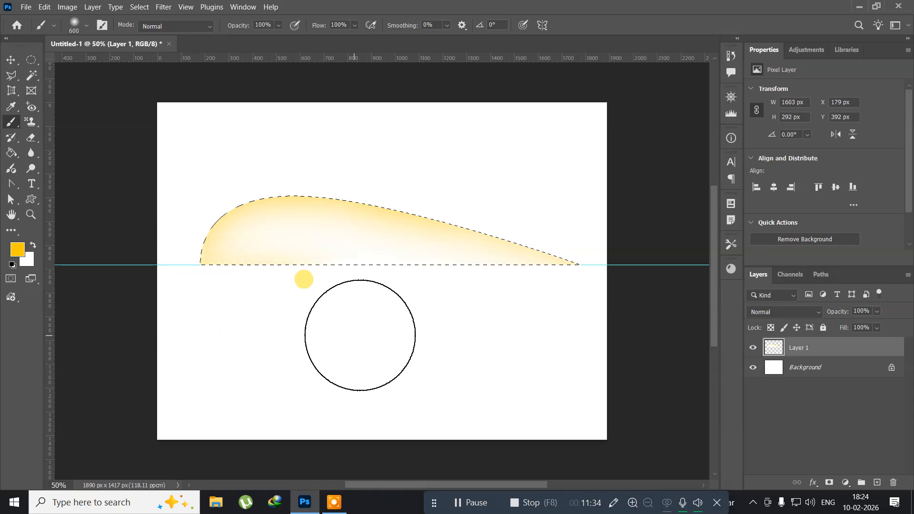
click(356, 329)
click(404, 326)
click(451, 326)
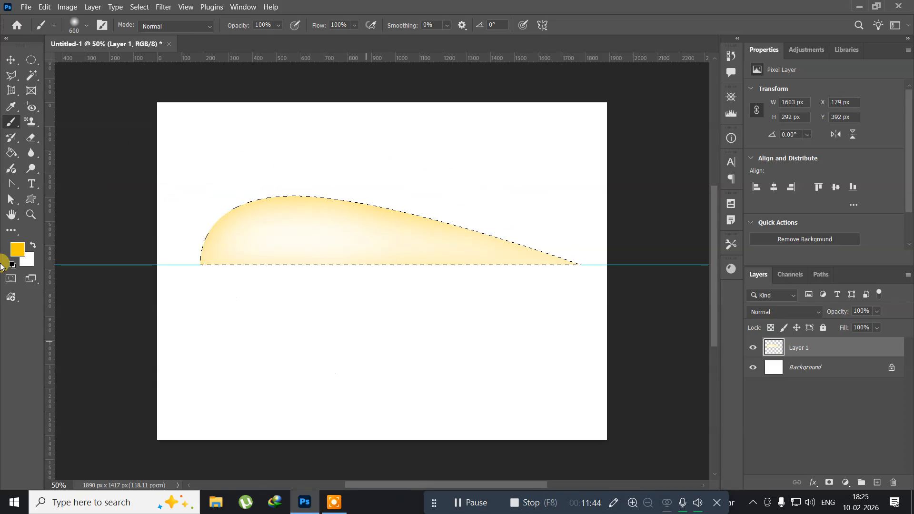
Switch the foreground to green 0a6e02 and brush it along the shape's top and bottom edges.
click(19, 250)
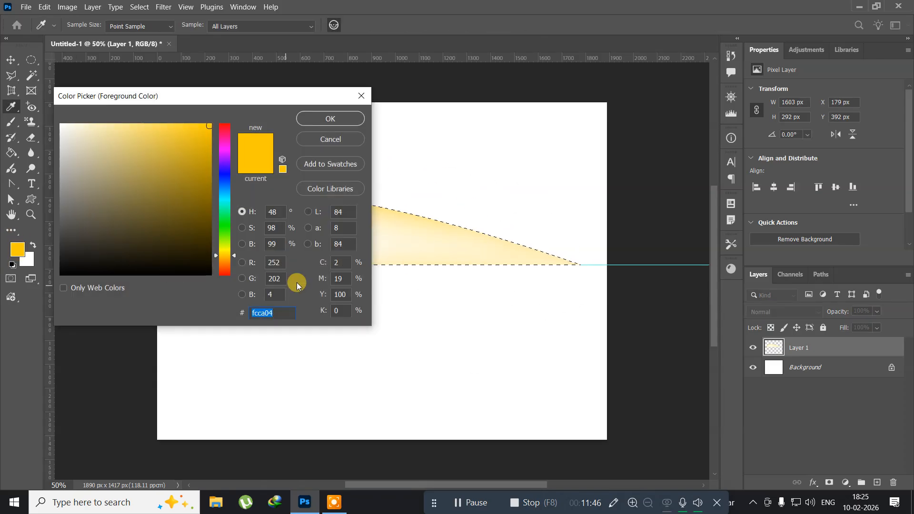
click(228, 226)
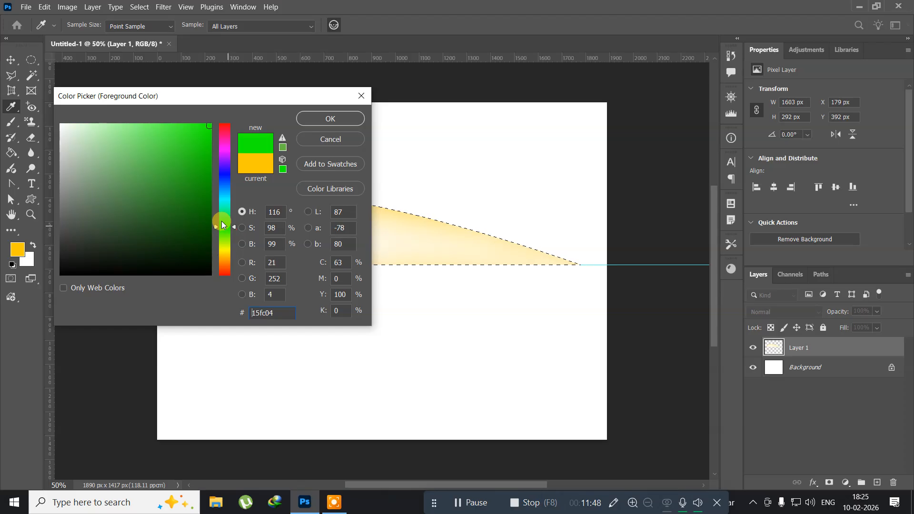
click(209, 209)
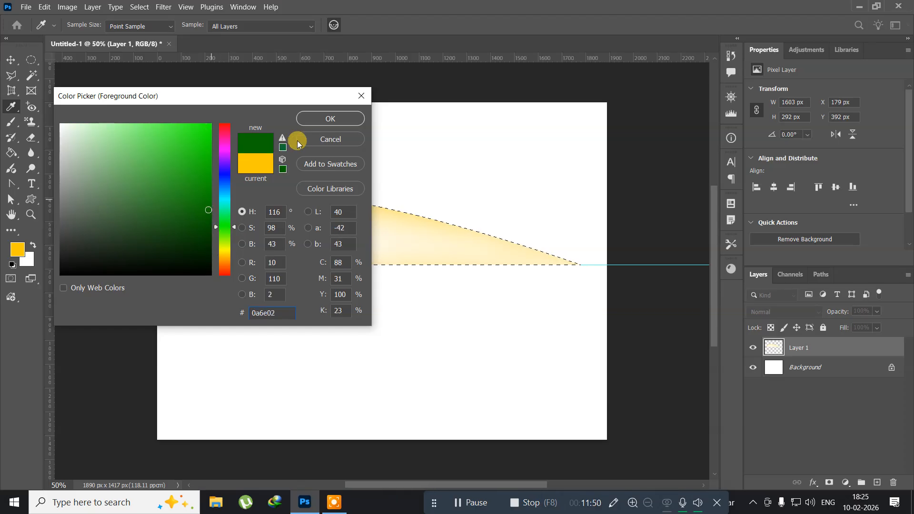
click(313, 125)
key(b)
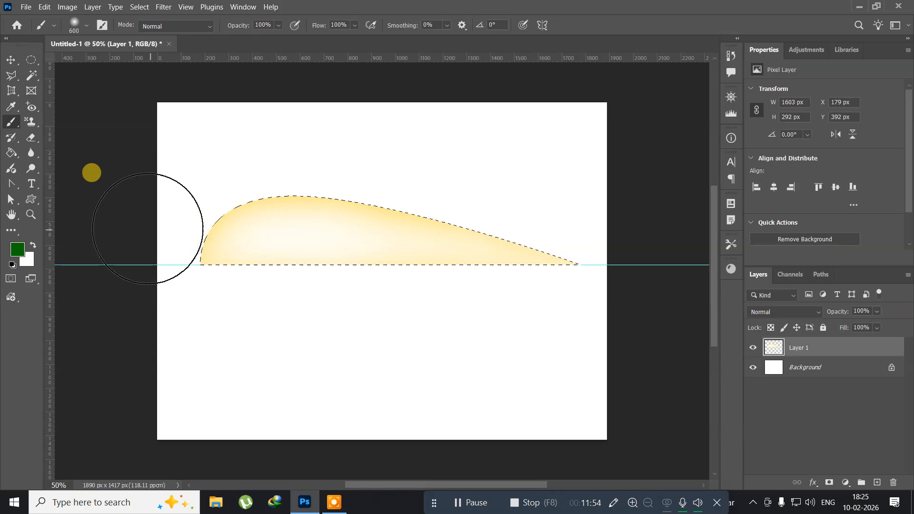
mouse_move(147, 231)
mouse_down()
mouse_move(151, 206)
mouse_move(190, 172)
mouse_move(300, 141)
mouse_move(384, 147)
mouse_move(616, 210)
mouse_up()
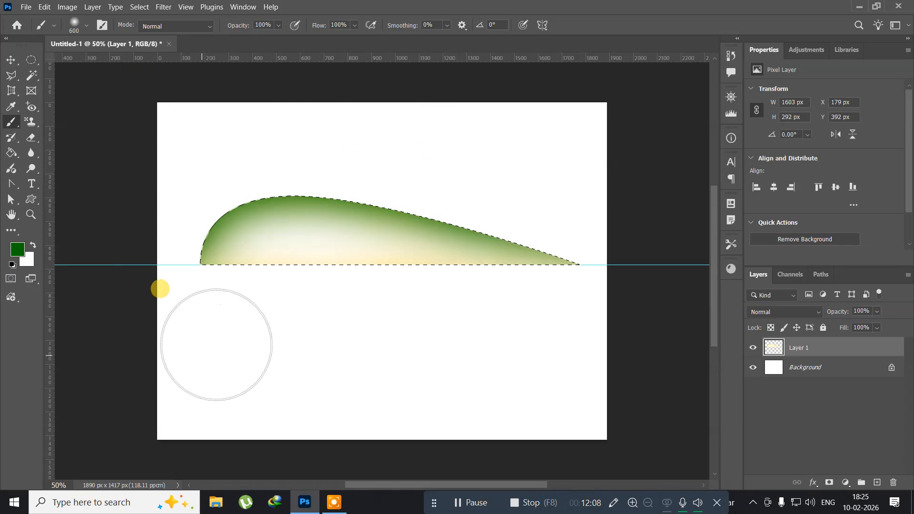
drag(217, 324, 573, 321)
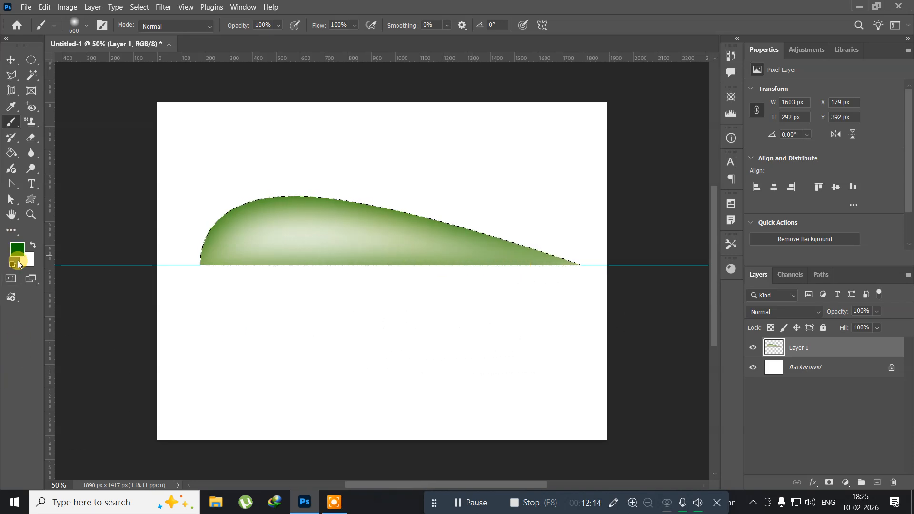
Shade the shape's edges with very dark green 030e02 and deselect it.
click(24, 257)
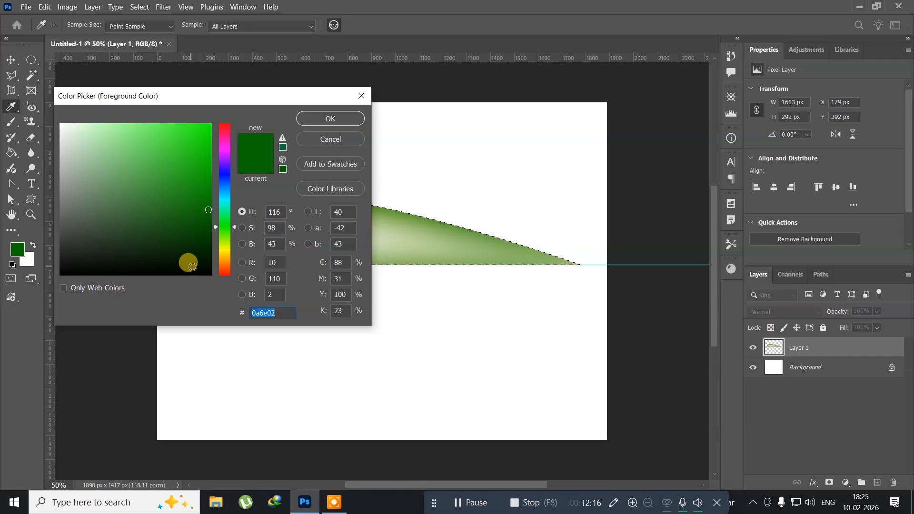
click(191, 266)
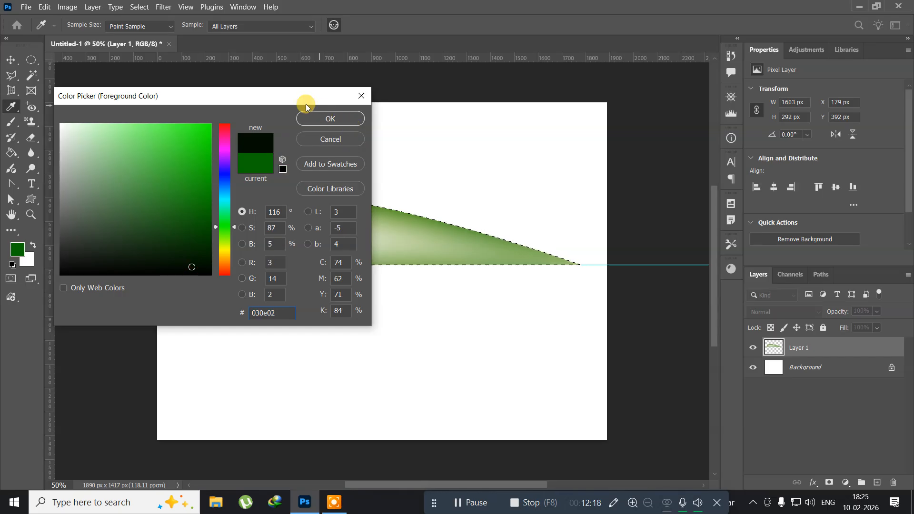
click(307, 119)
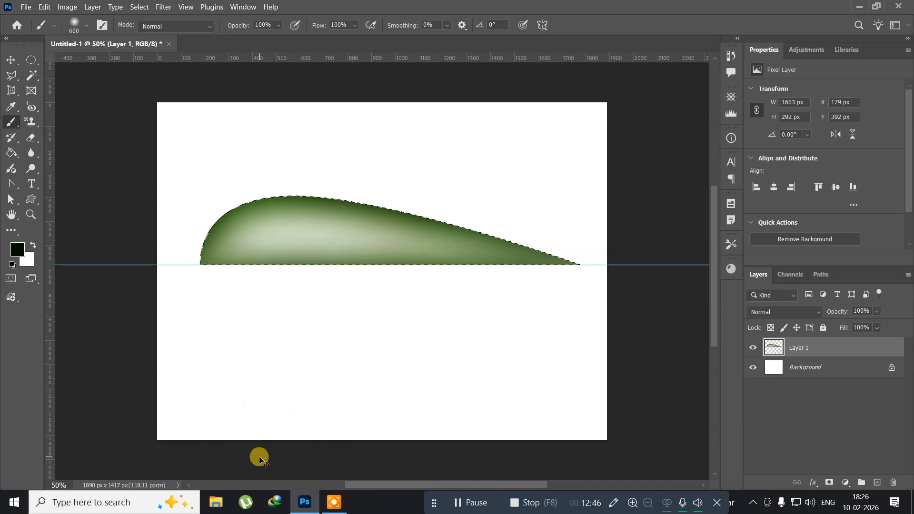
key(ctrl+d)
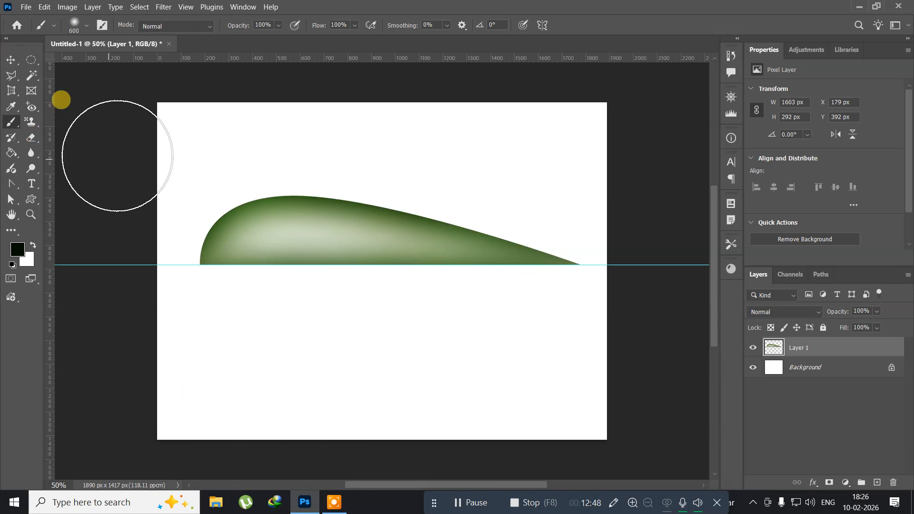
Clear the guides from the canvas.
click(183, 6)
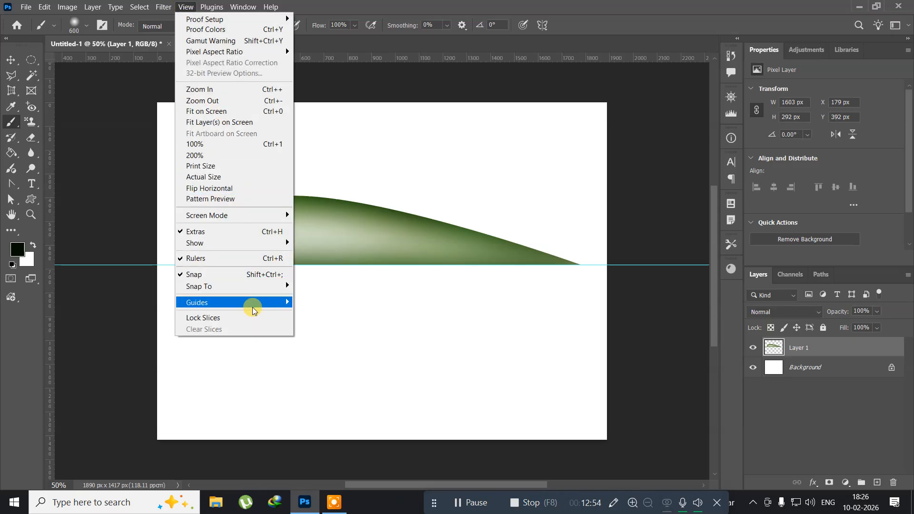
mouse_move(252, 307)
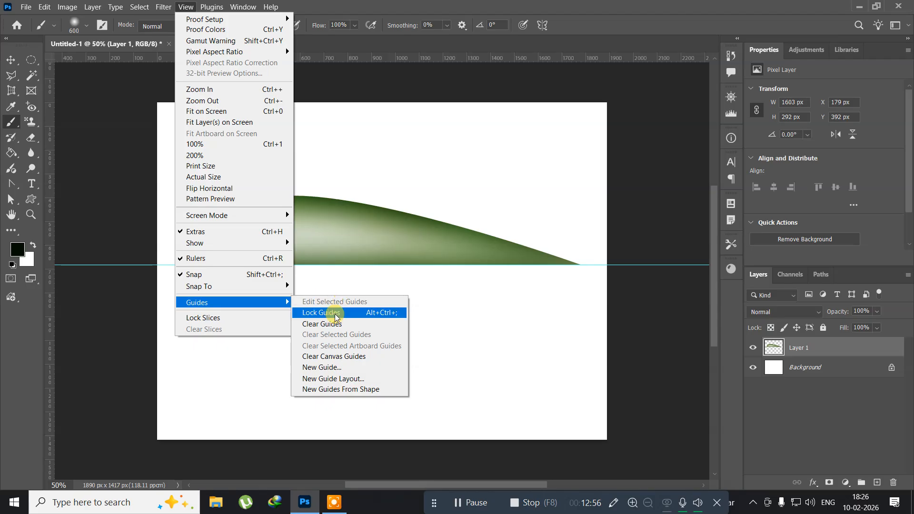
click(322, 323)
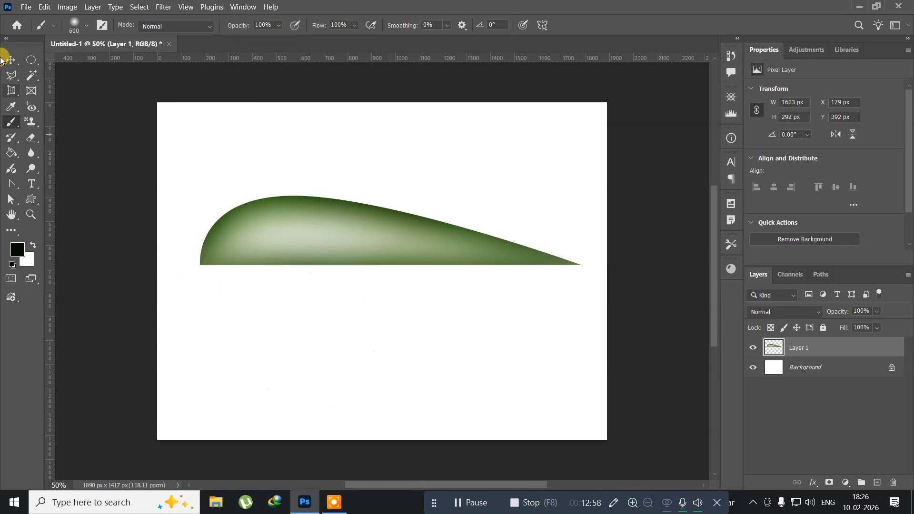
Duplicate the shape layer and flip the copy vertically about its bottom edge.
click(10, 59)
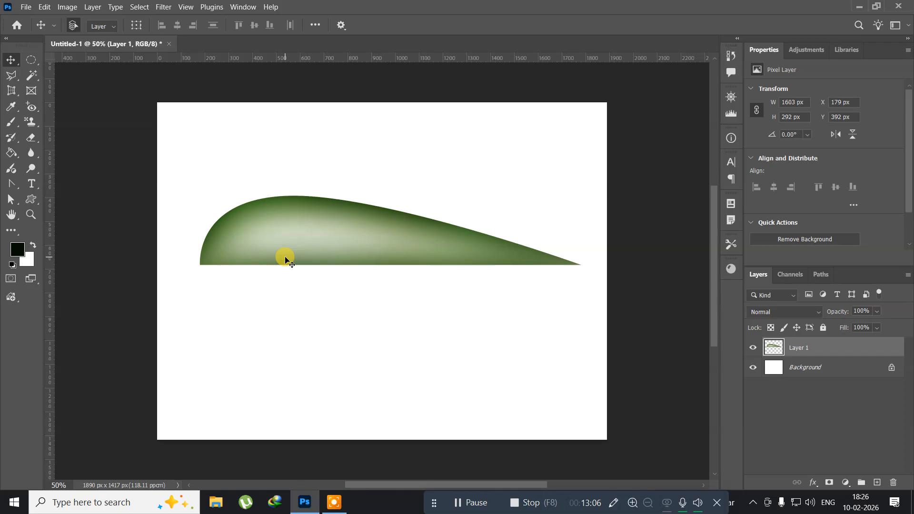
key(ctrl+j)
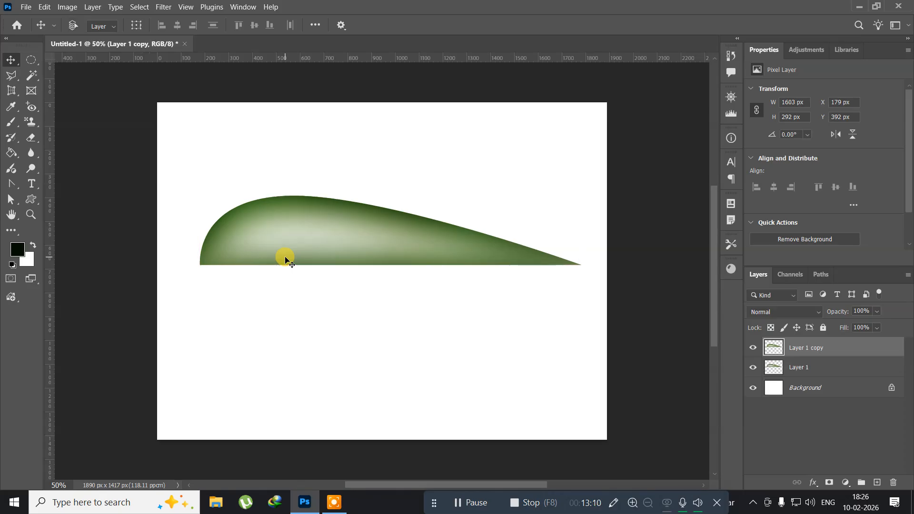
key(ctrl+t)
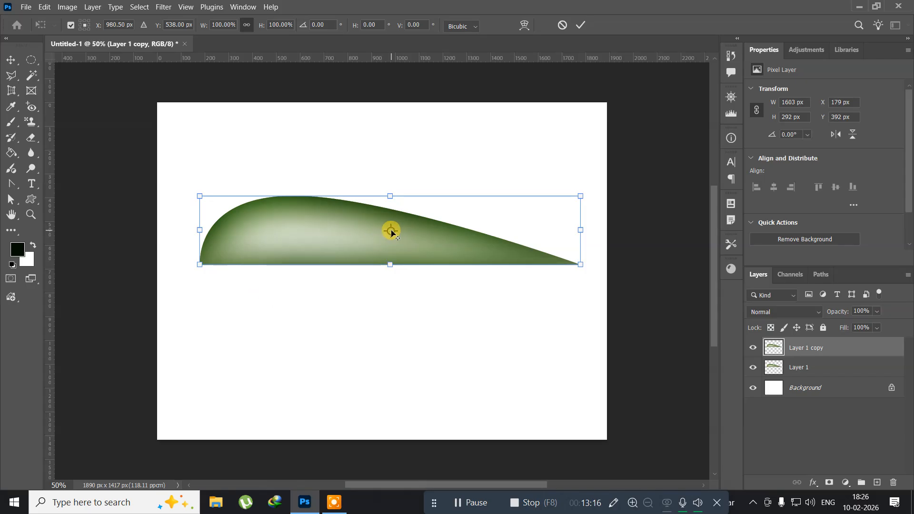
drag(392, 236, 391, 264)
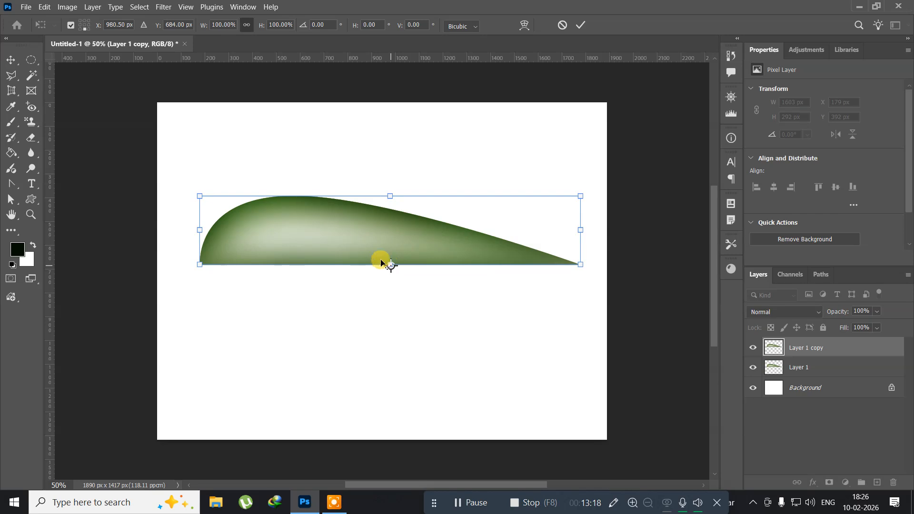
right_click(309, 236)
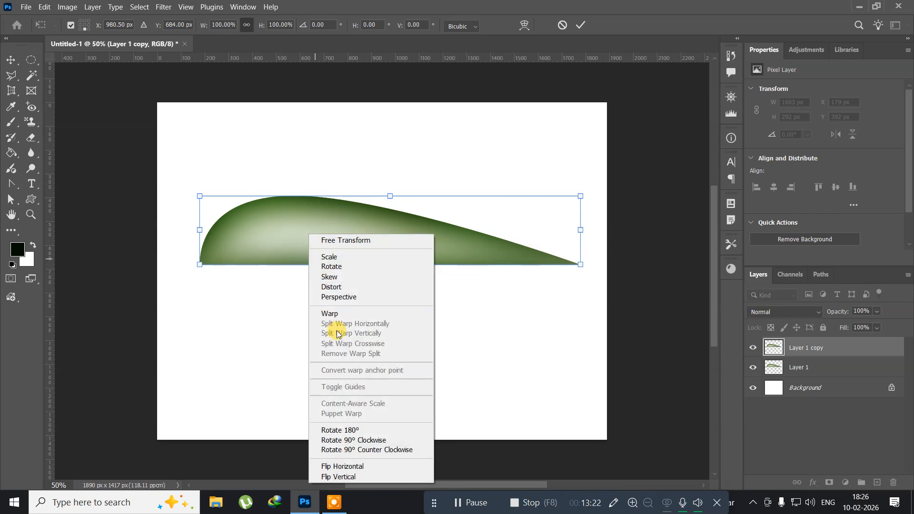
click(342, 477)
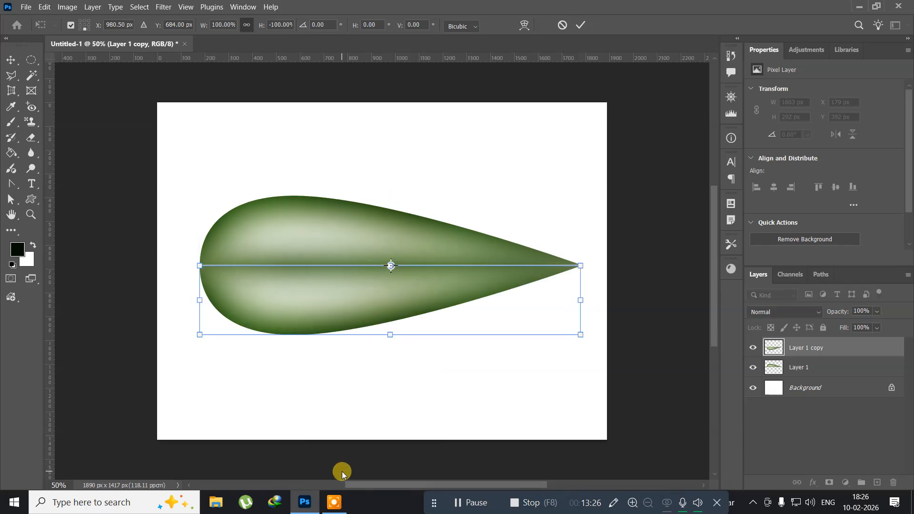
Apply the flip, then nudge the original upper half down a few pixels to close the seam between the two halves.
key(Return)
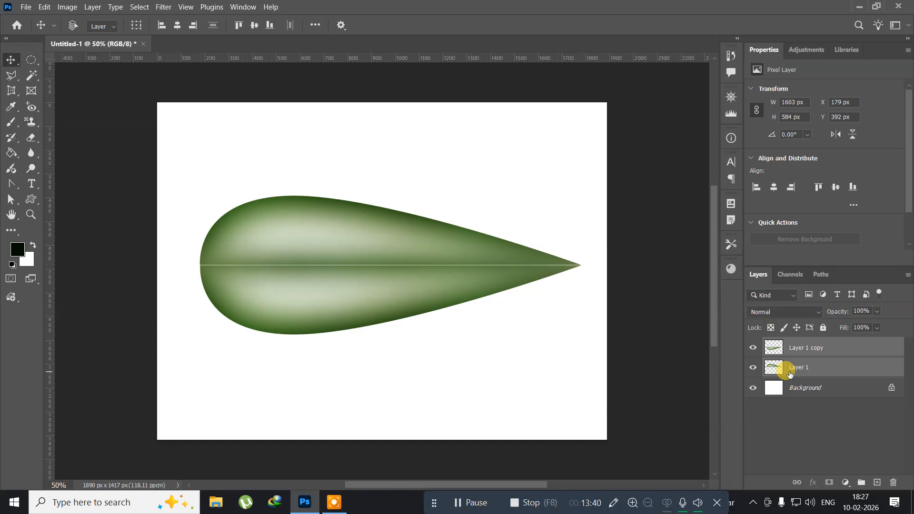
key(ctrl+e)
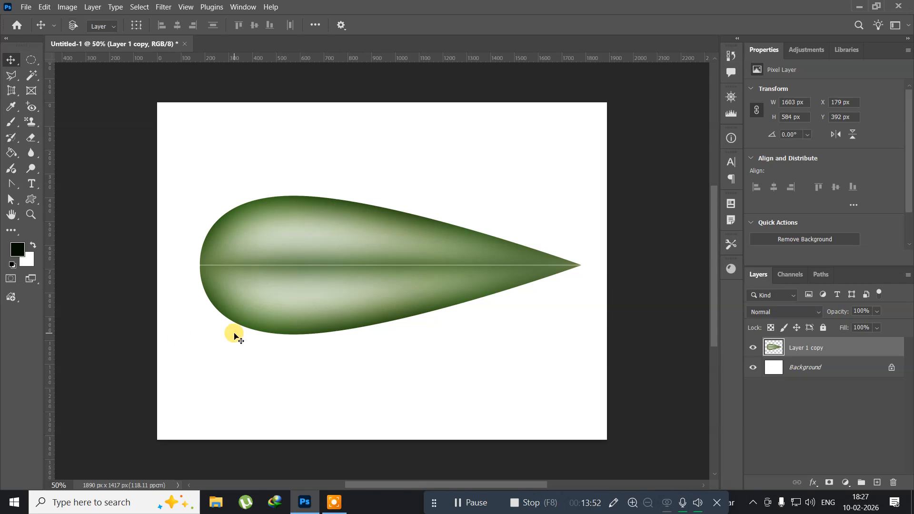
key(ctrl+z)
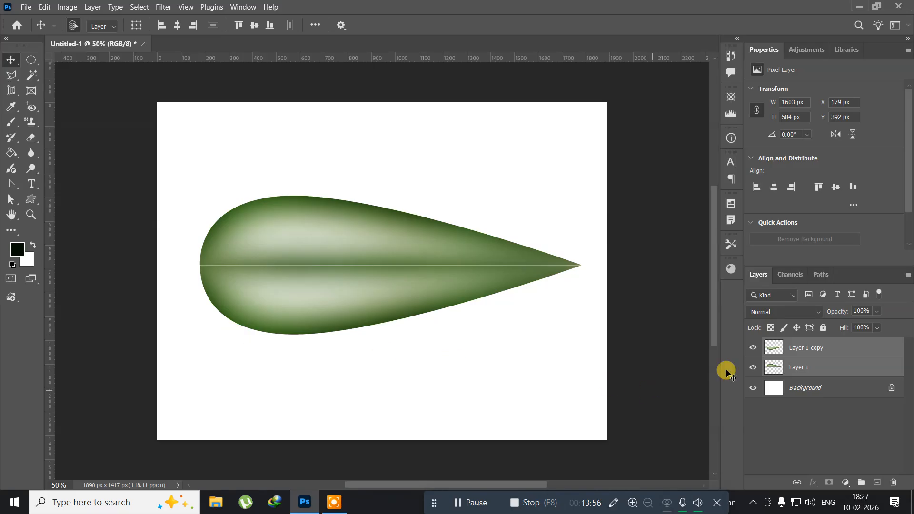
click(801, 366)
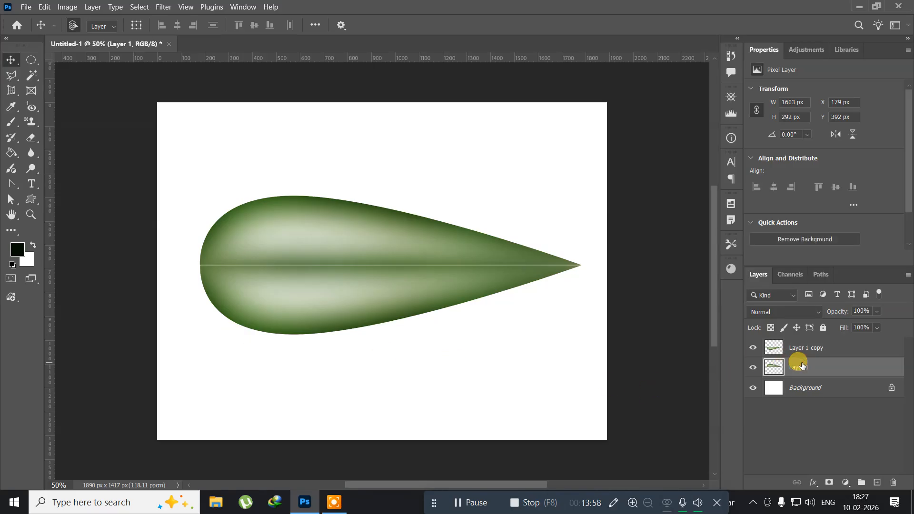
key(Up)
key(Up)
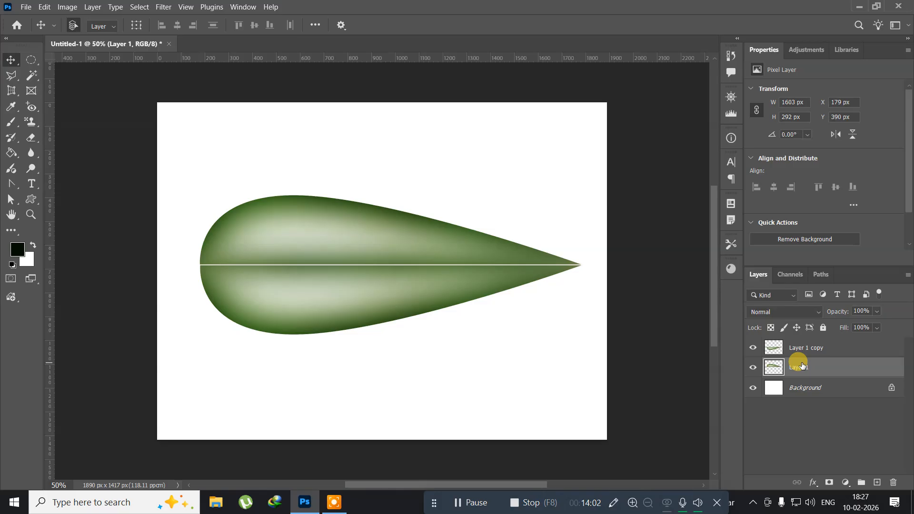
key(Up)
key(Up)
key(Up)
key(Up)
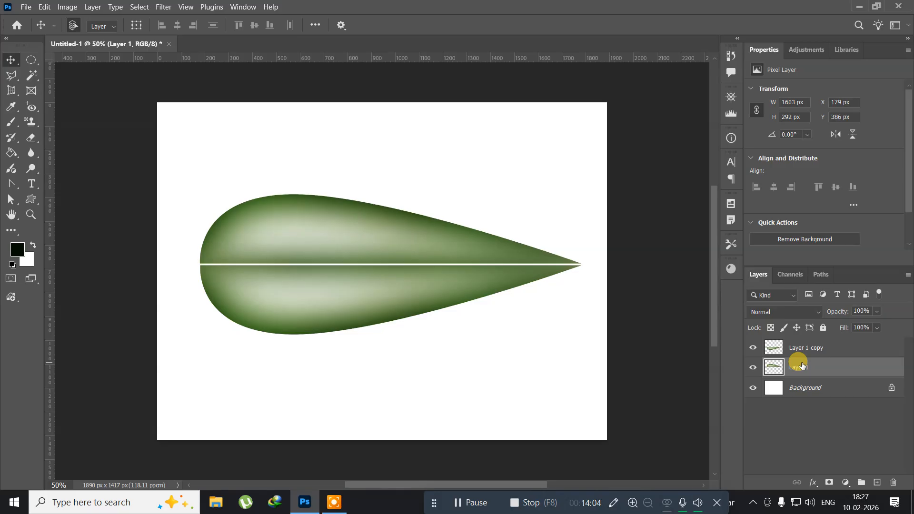
key(Up)
key(Up)
key(Up)
key(Up)
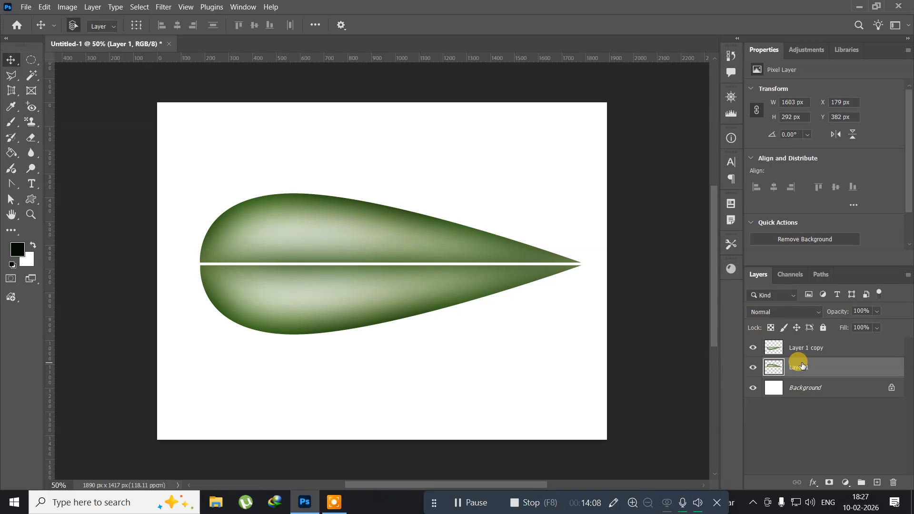
key(Down)
key(Down)
key(Down)
key(Down)
key(Down)
key(Down)
key(Down)
key(Down)
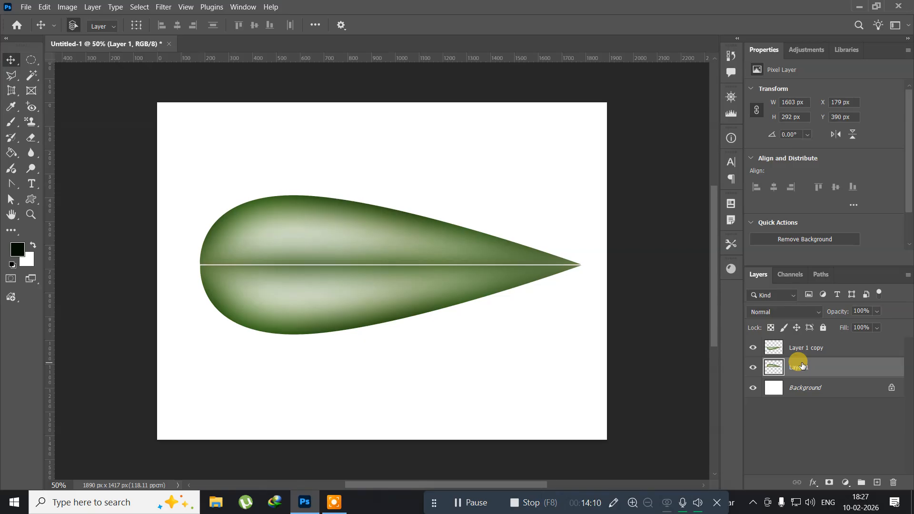
key(Down)
key(Down)
key(Down)
key(Down)
key(Down)
key(Down)
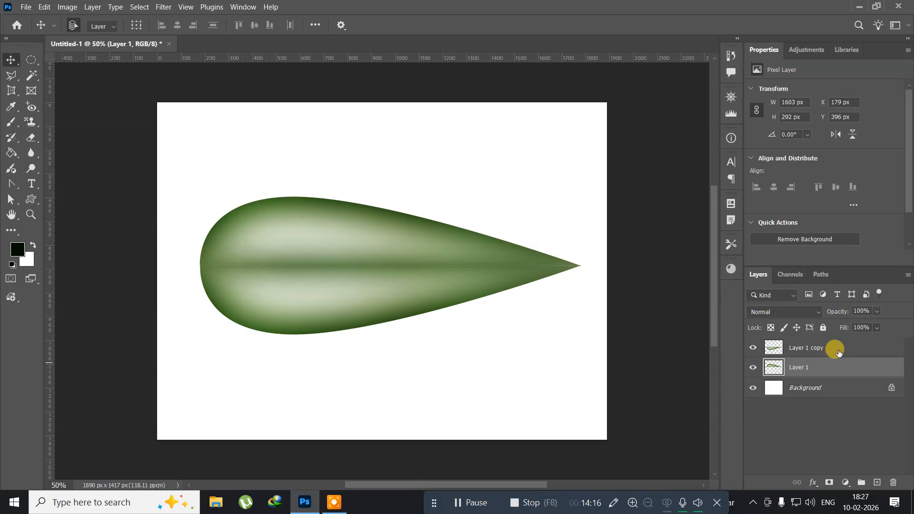
Merge the two halves into a single leaf layer and scale it down to about 46%.
shift+click(837, 350)
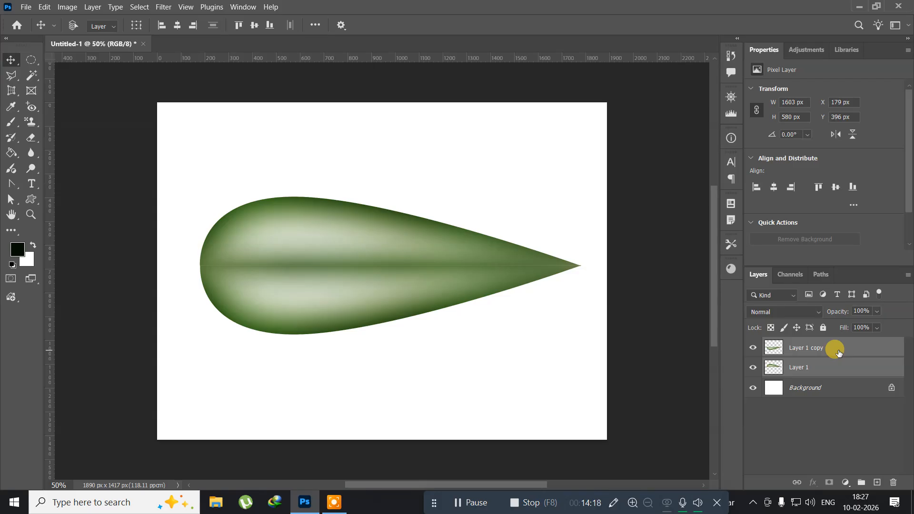
key(ctrl+e)
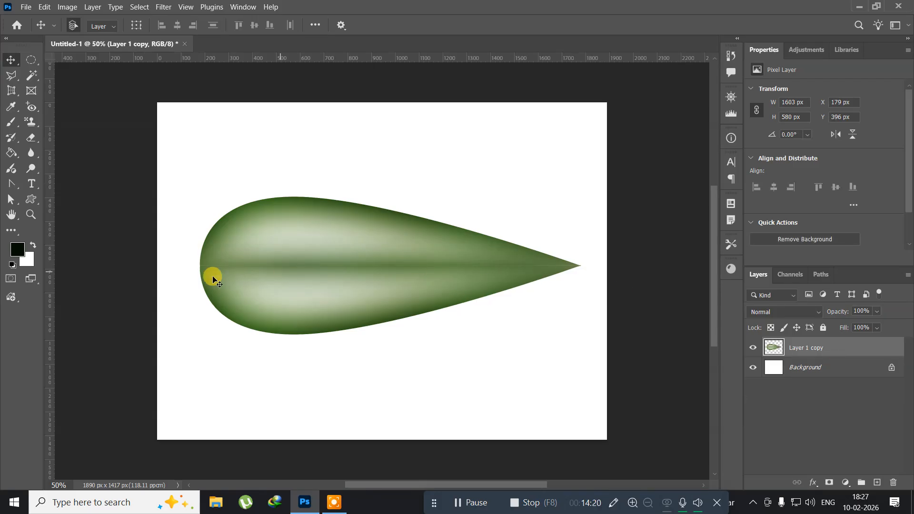
key(ctrl)
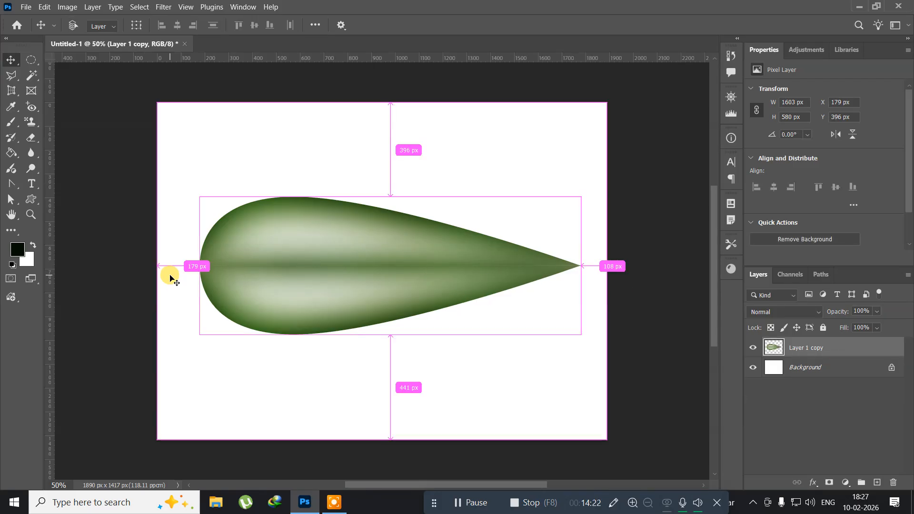
key(ctrl+t)
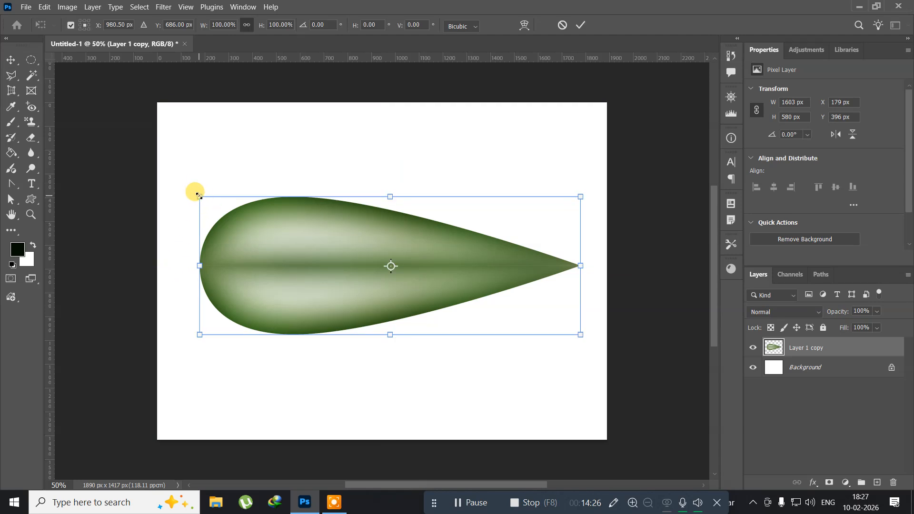
drag(199, 196, 304, 240)
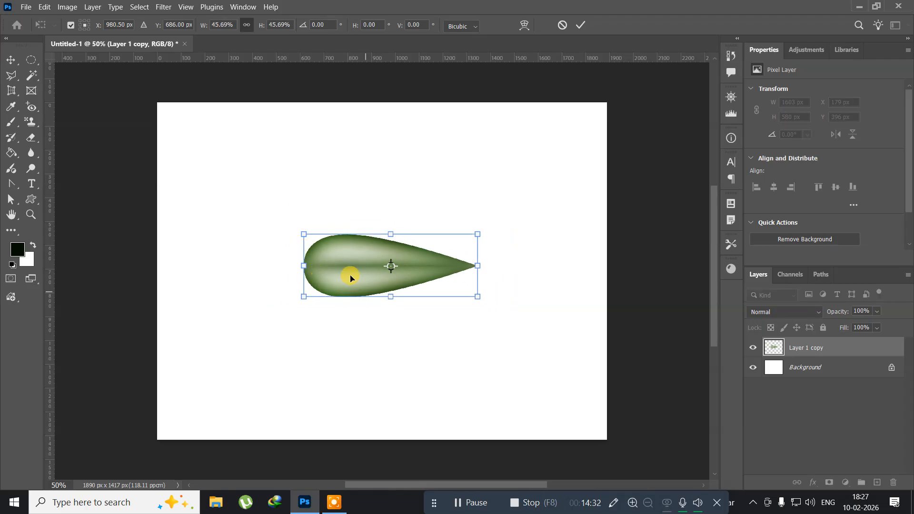
key(Return)
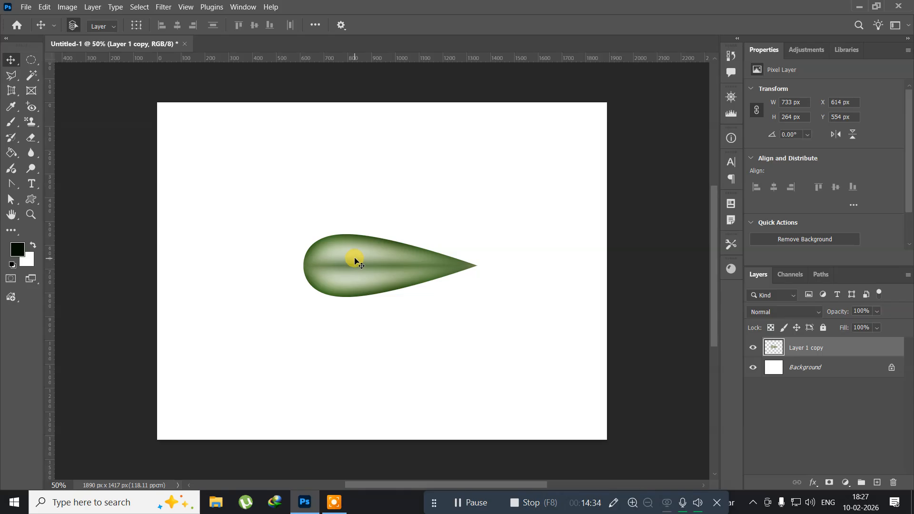
Move the leaf right and rotate it 20° around a pivot point placed to its left.
drag(356, 263, 427, 268)
key(ctrl+t)
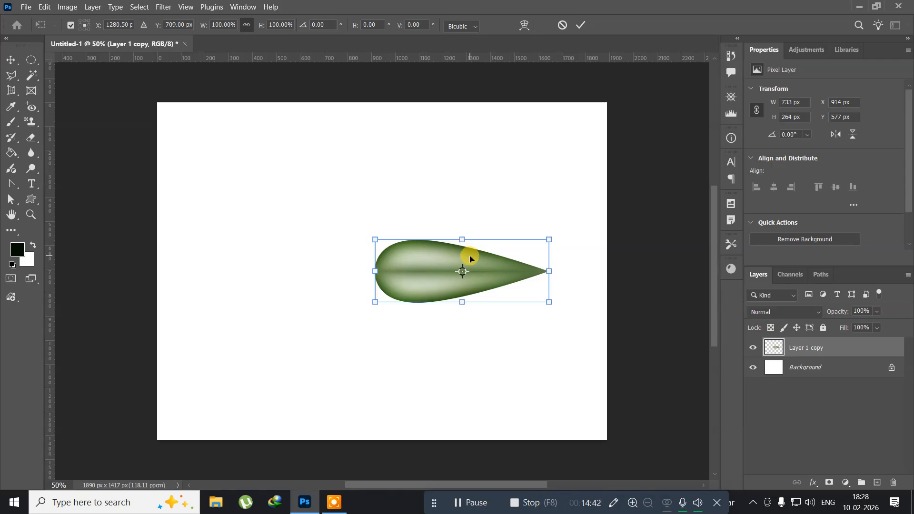
drag(461, 270, 313, 278)
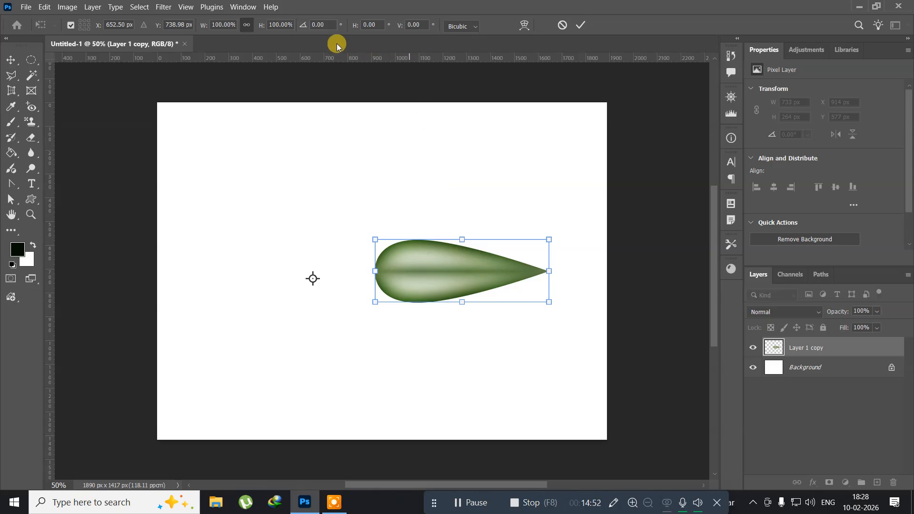
click(326, 24)
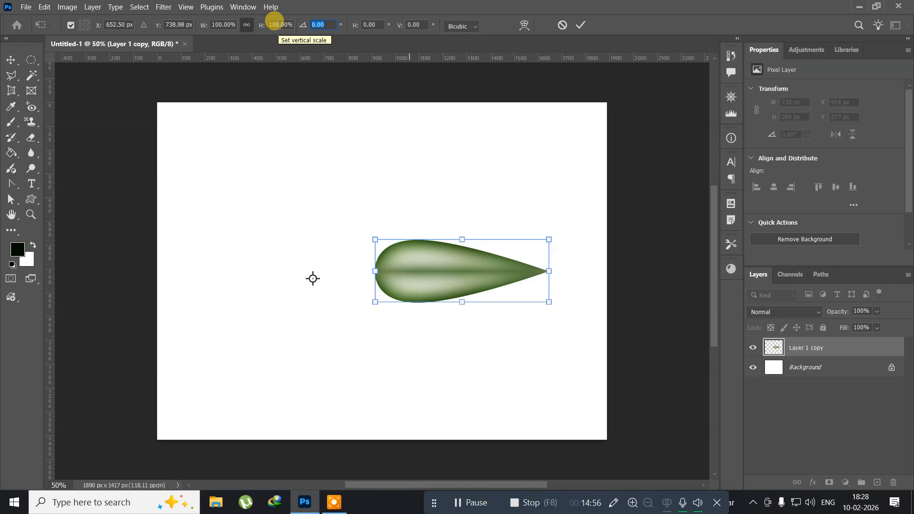
text(20)
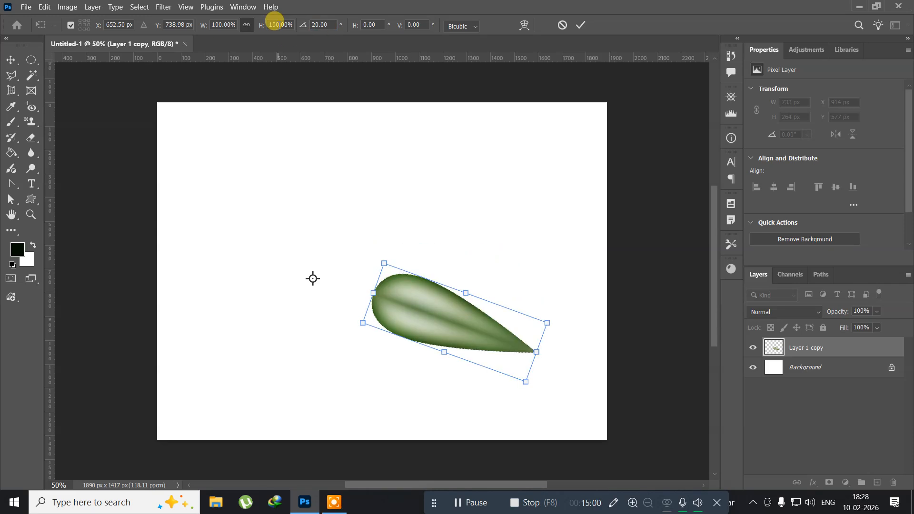
key(Return)
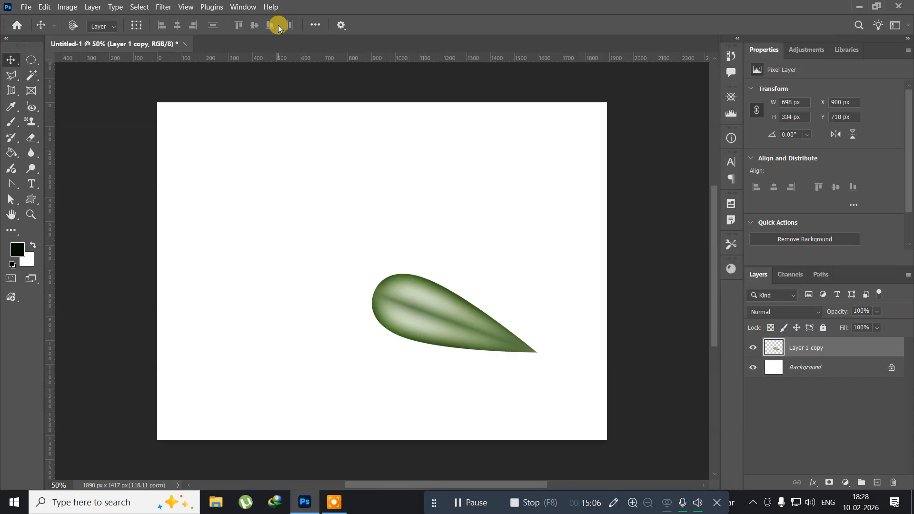
Repeat the duplicate-and-rotate transform until the leaf copies form a complete circular ring.
key(ctrl+alt+shift+t)
key(ctrl+alt+shift+t)
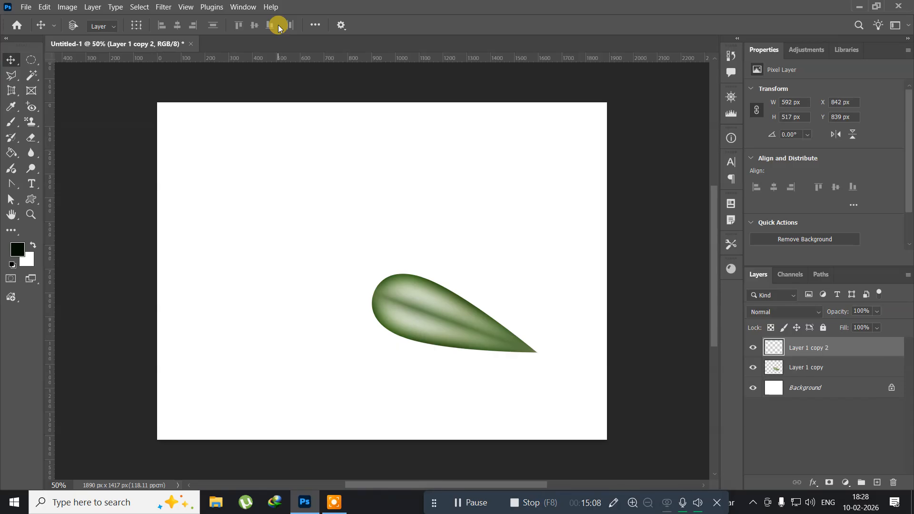
key(ctrl+alt+shift+t)
key(ctrl+alt+shift+t)
key(ctrl+alt+shift+t)
key(ctrl+alt+shift+t)
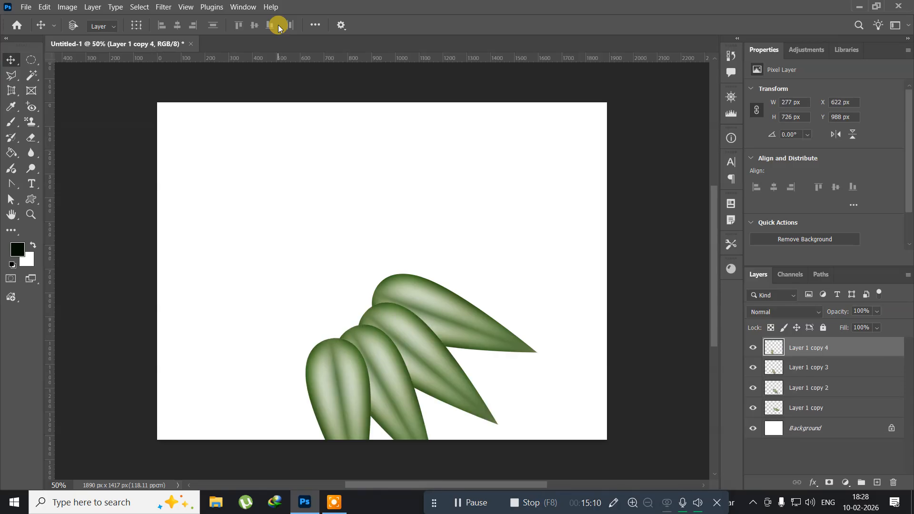
key(ctrl+alt+shift+t)
key(ctrl+alt+shift+t)
key(ctrl+alt+shift+t)
key(ctrl+alt+shift+t)
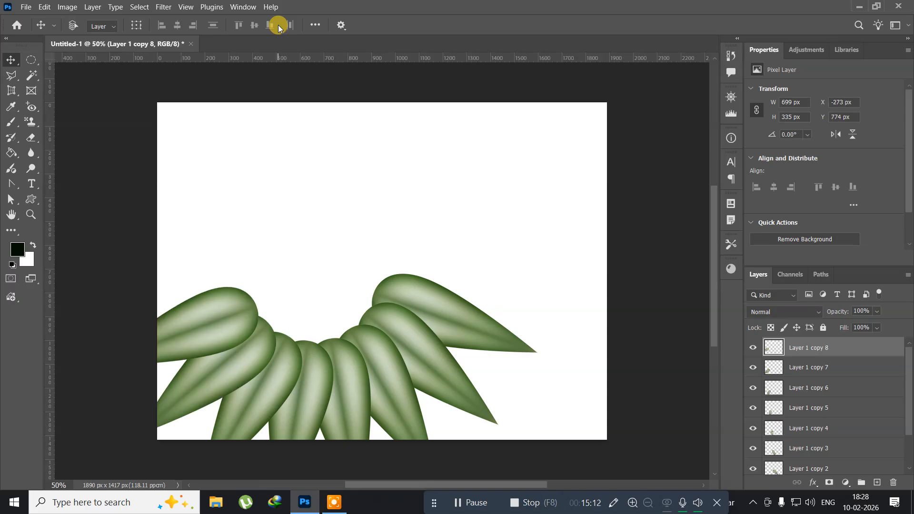
key(ctrl+alt+shift+t)
key(ctrl+alt+shift+t)
key(ctrl+alt+shift+t)
key(ctrl+alt+shift+t)
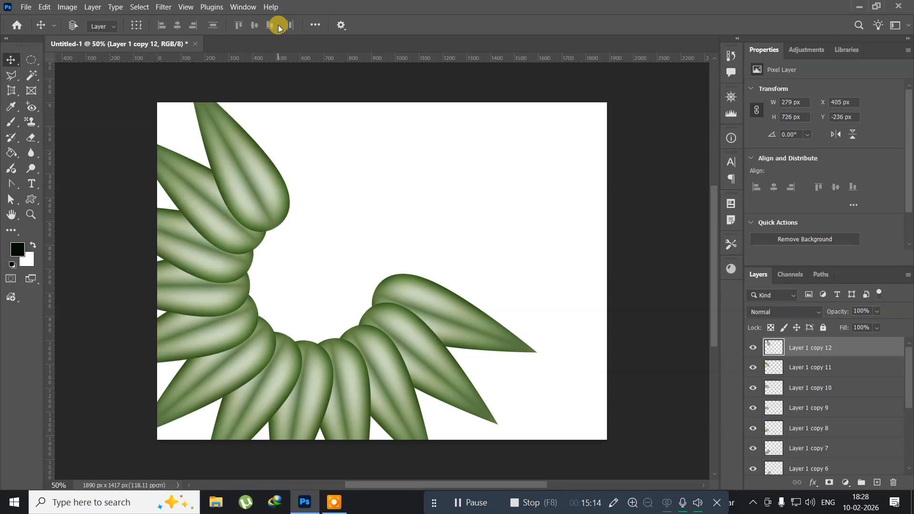
key(ctrl+alt+shift+t)
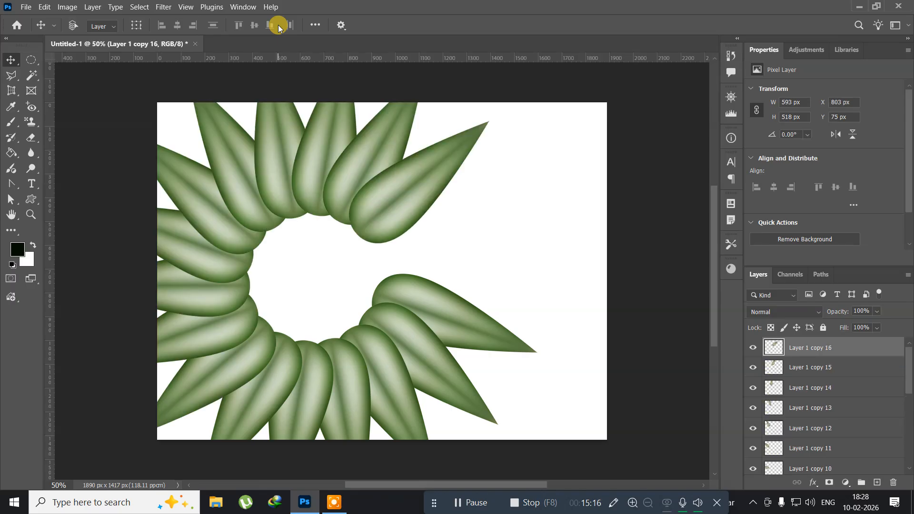
key(ctrl+alt+shift+t)
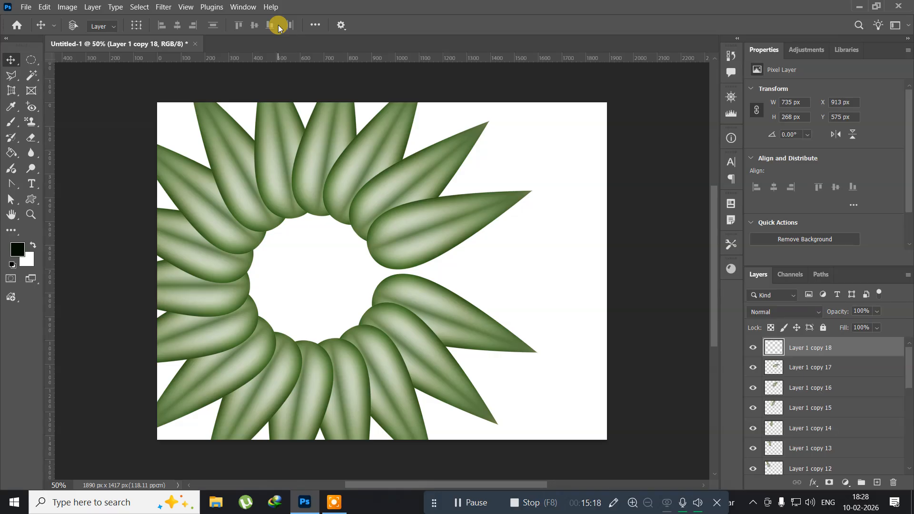
key(ctrl+alt+shift+t)
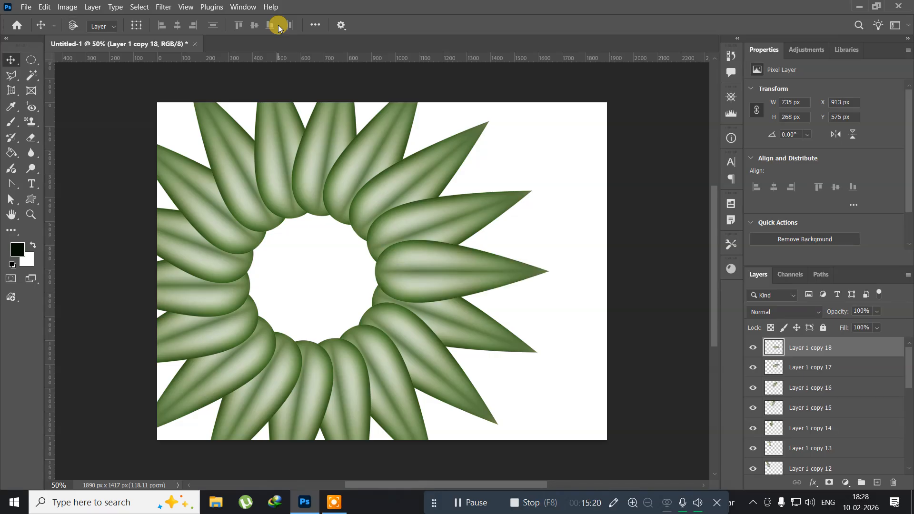
Select all leaf layers, then scale the ring down and reposition it to fit within the canvas.
key(ctrl+alt+a)
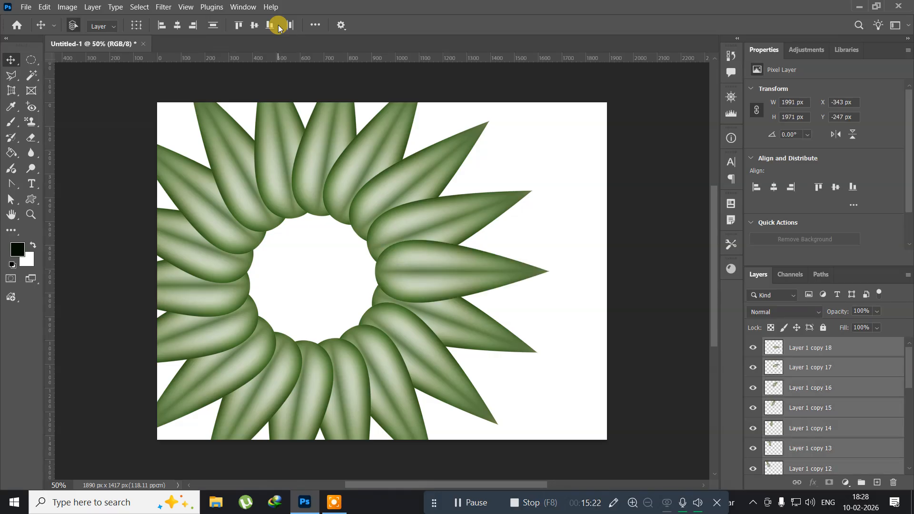
key(ctrl+t)
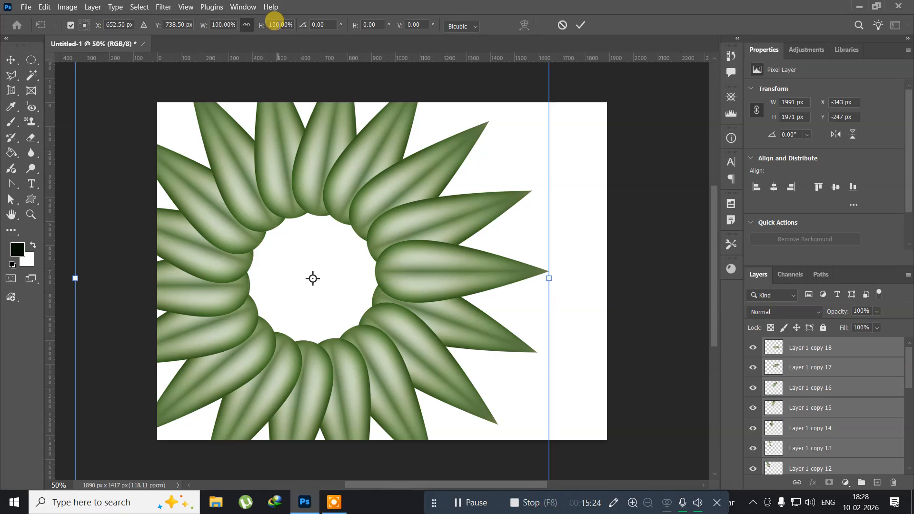
drag(234, 152, 301, 213)
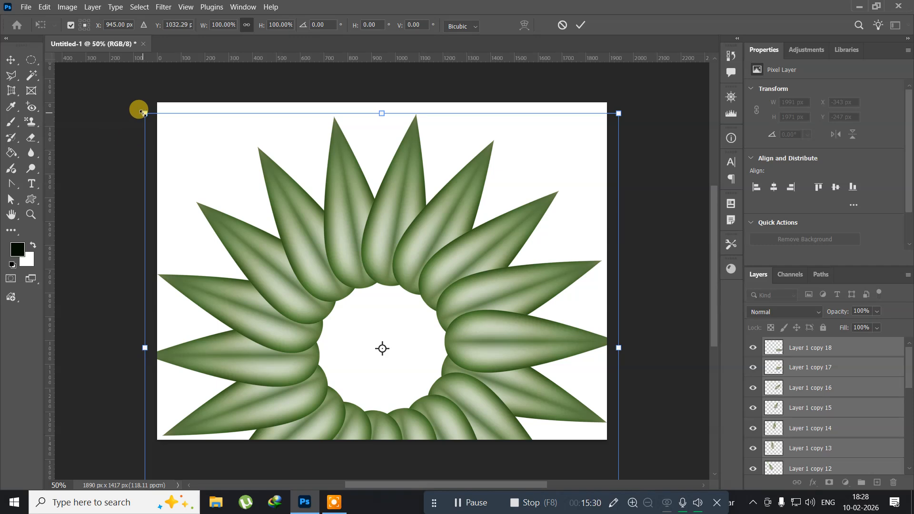
drag(142, 112, 277, 190)
drag(361, 295, 361, 228)
key(Return)
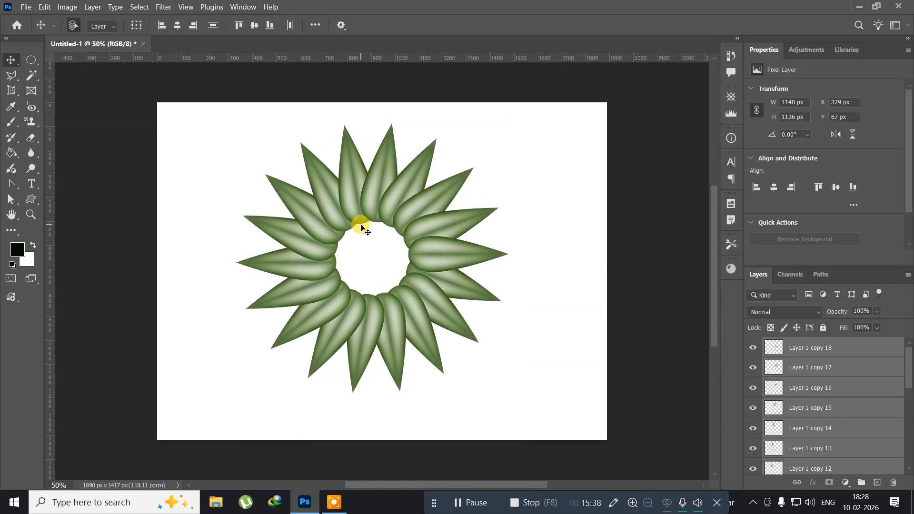
Merge all leaf layers into one ring layer and duplicate it.
key(ctrl)
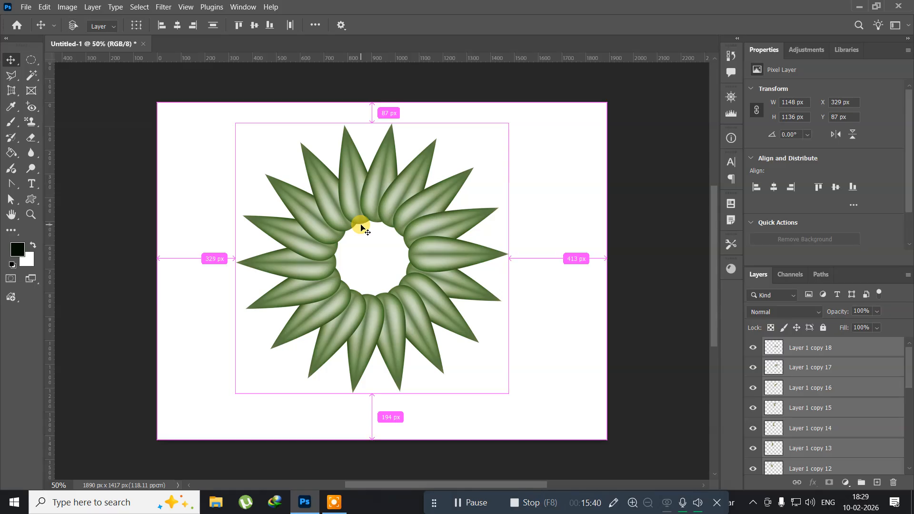
key(ctrl+e)
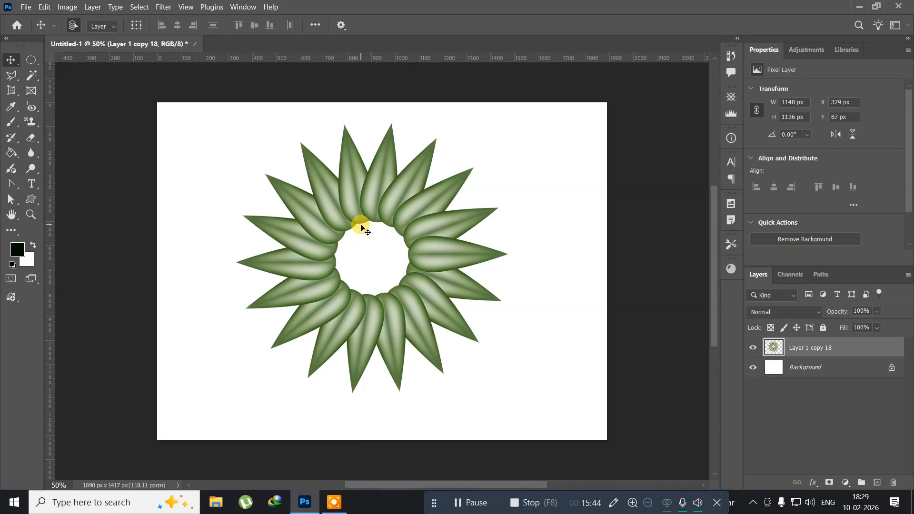
key(ctrl+j)
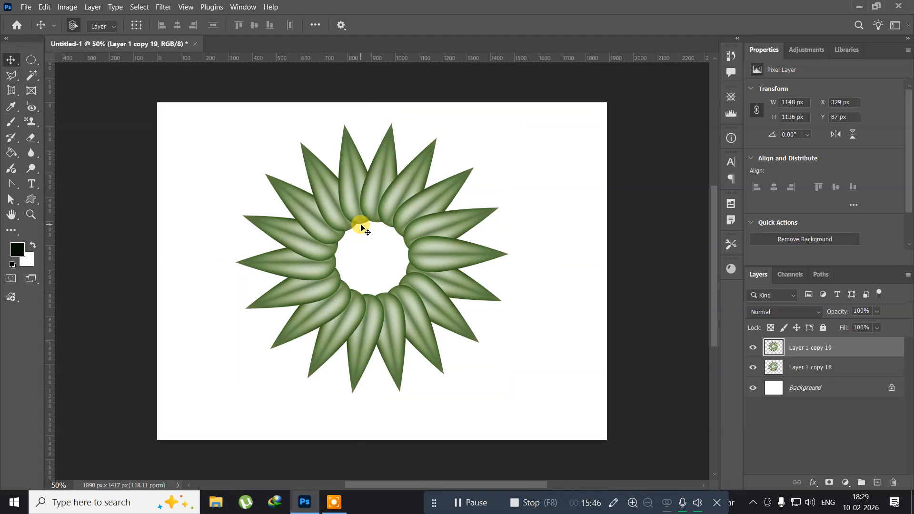
Rotate the duplicate ring 10° and scale it down to about 56% inside the original ring.
key(ctrl+t)
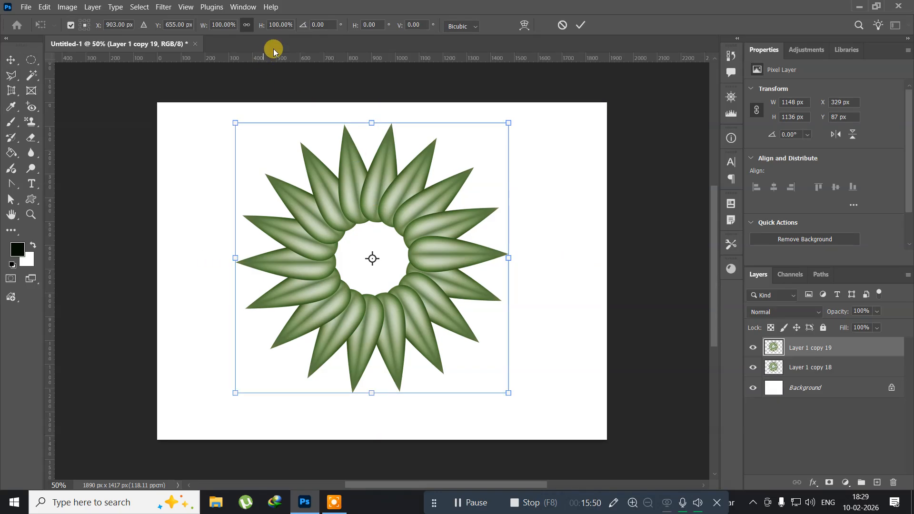
click(323, 25)
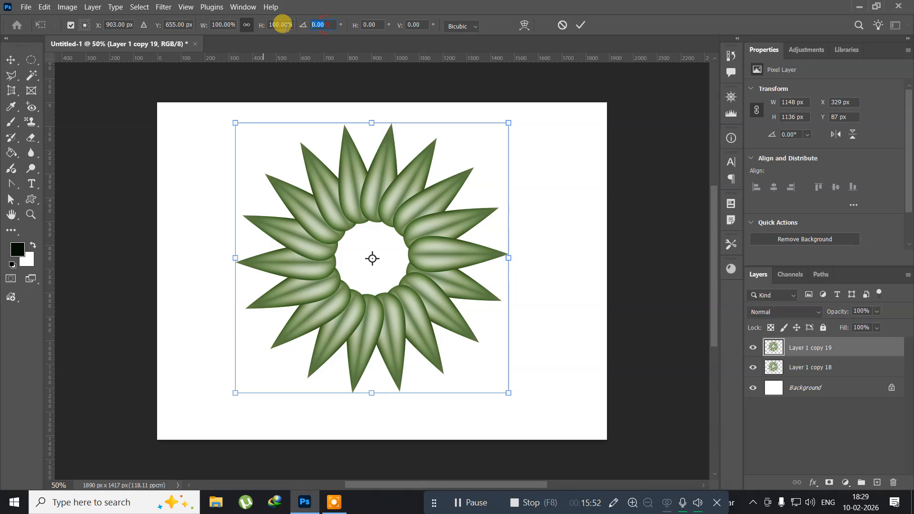
text(10)
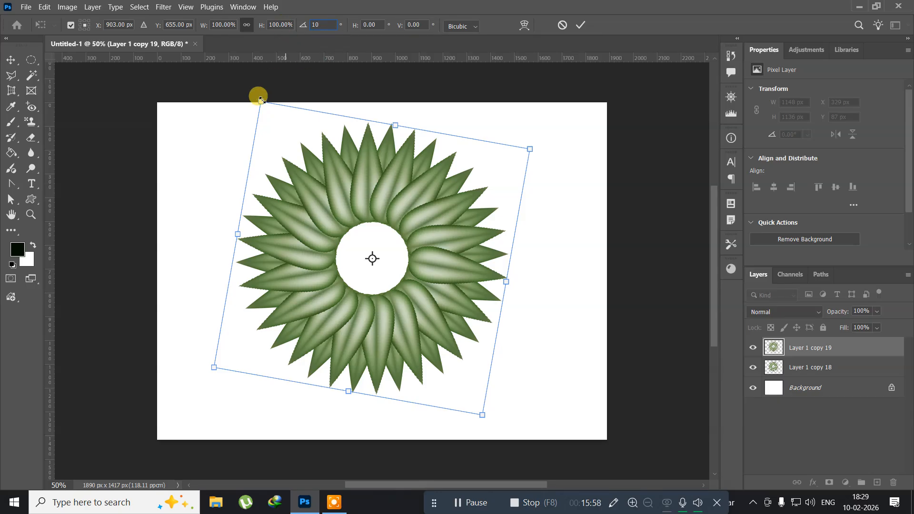
drag(261, 100, 309, 167)
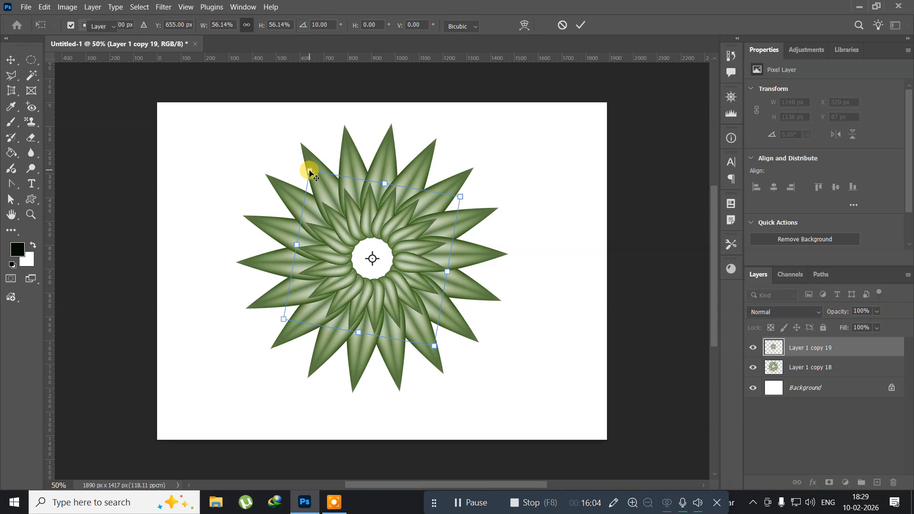
key(Return)
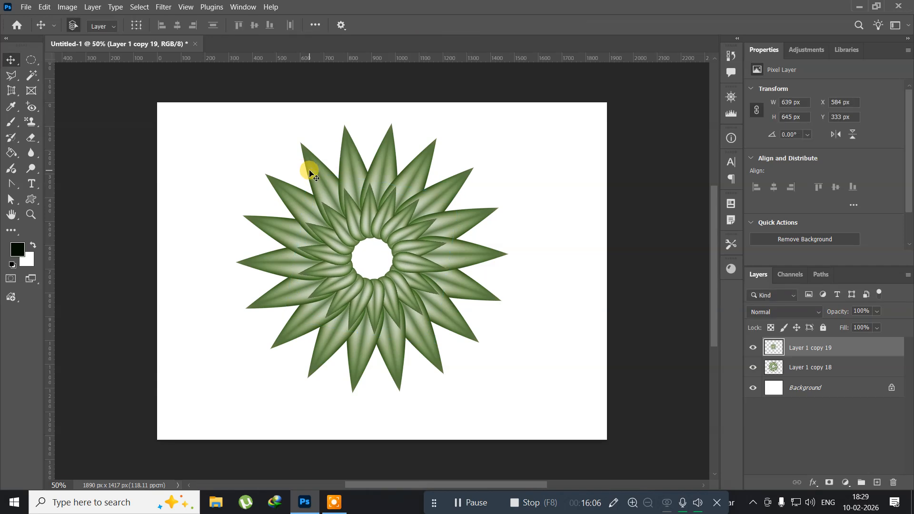